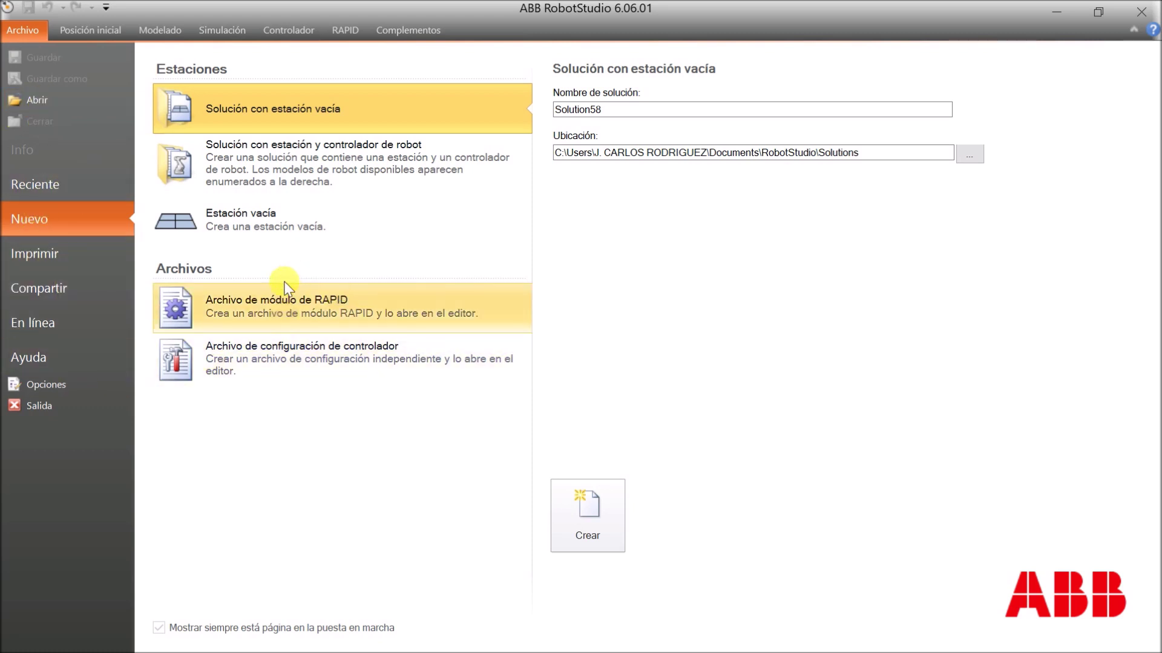
Step: Create a new empty station
left_click(258, 233)
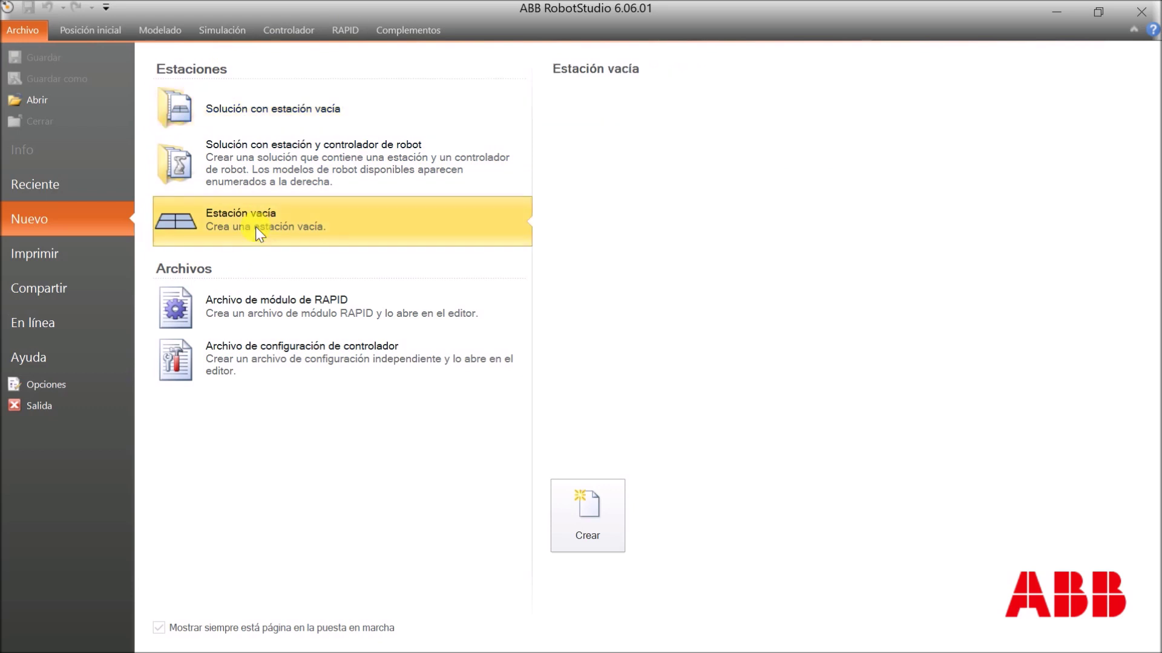
left_click(582, 528)
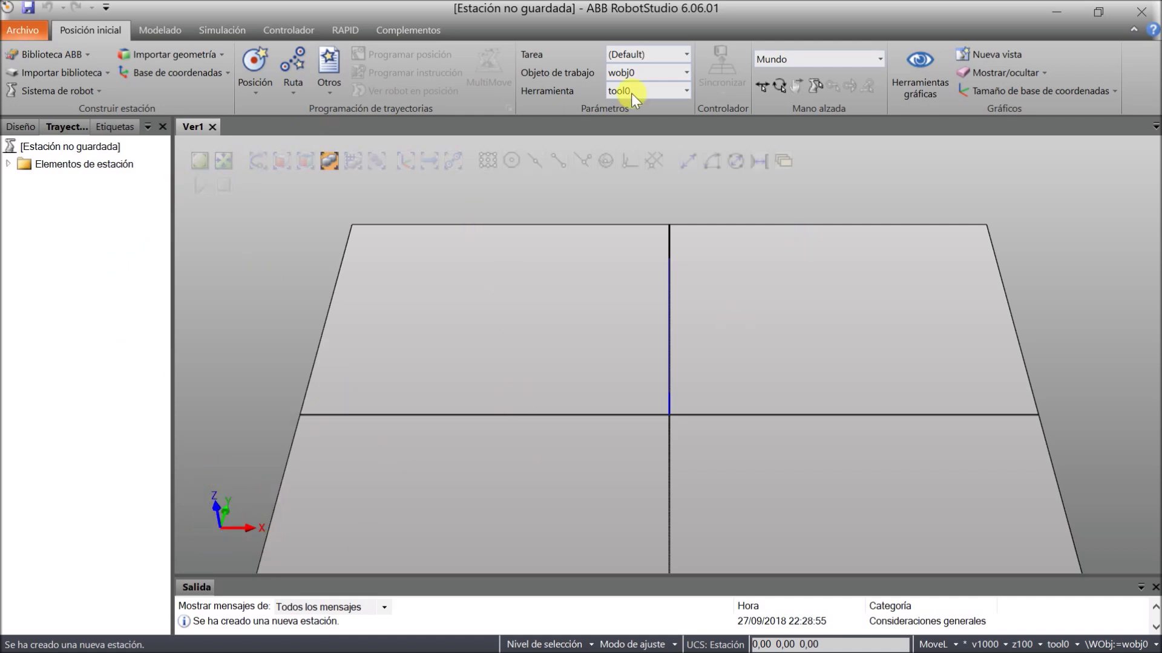
Step: Look through the modelling, simulation, controller, RAPID and add-in tools and the station's layout, paths and tags browsers
left_click(147, 29)
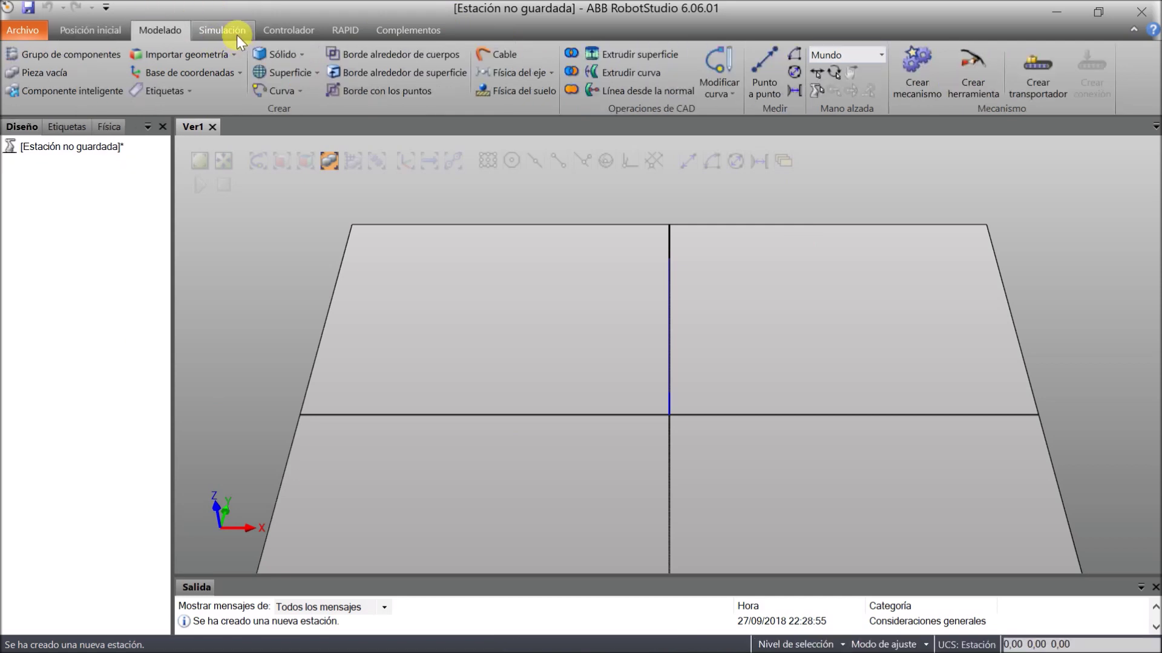
left_click(237, 35)
left_click(290, 29)
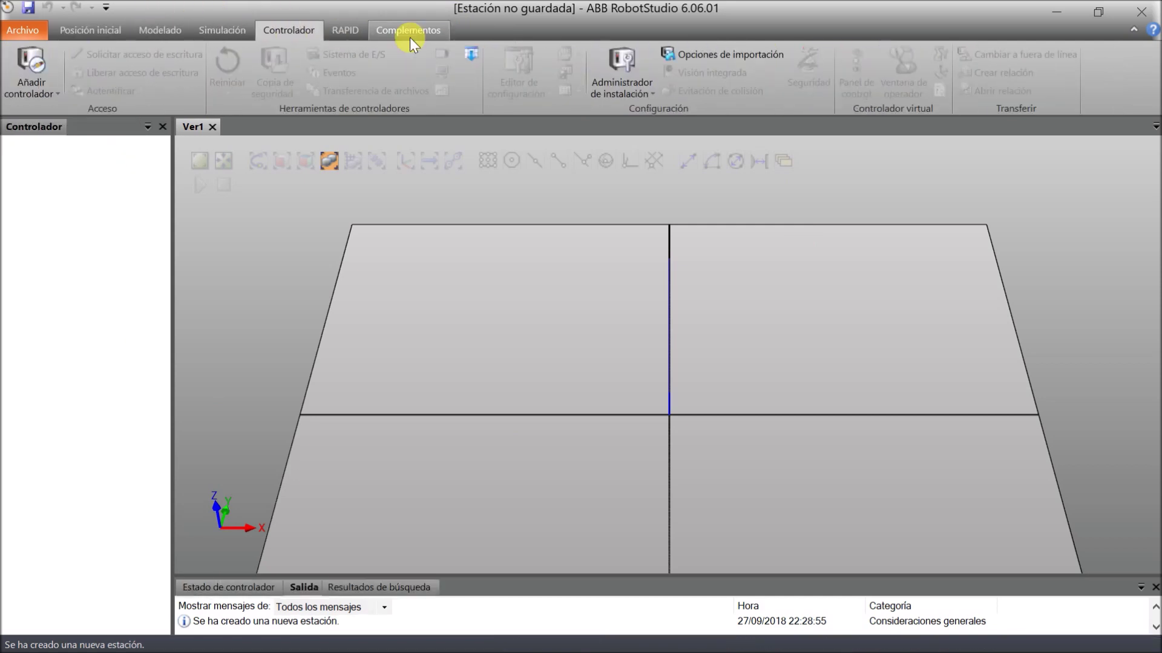
left_click(346, 28)
left_click(418, 28)
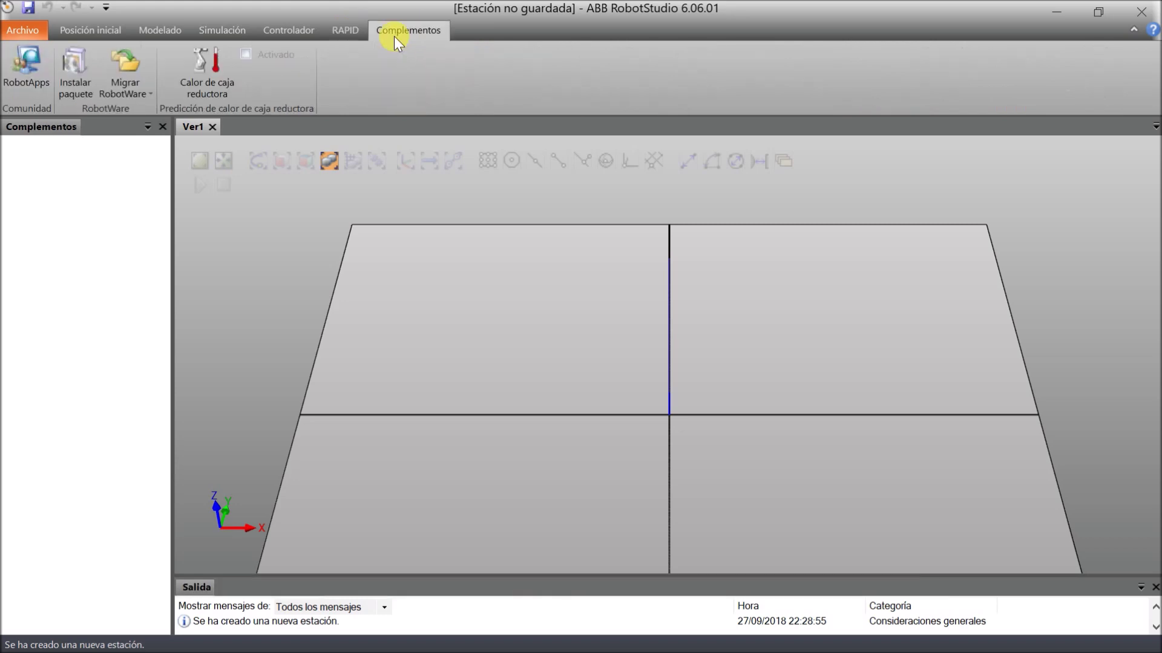
left_click(97, 31)
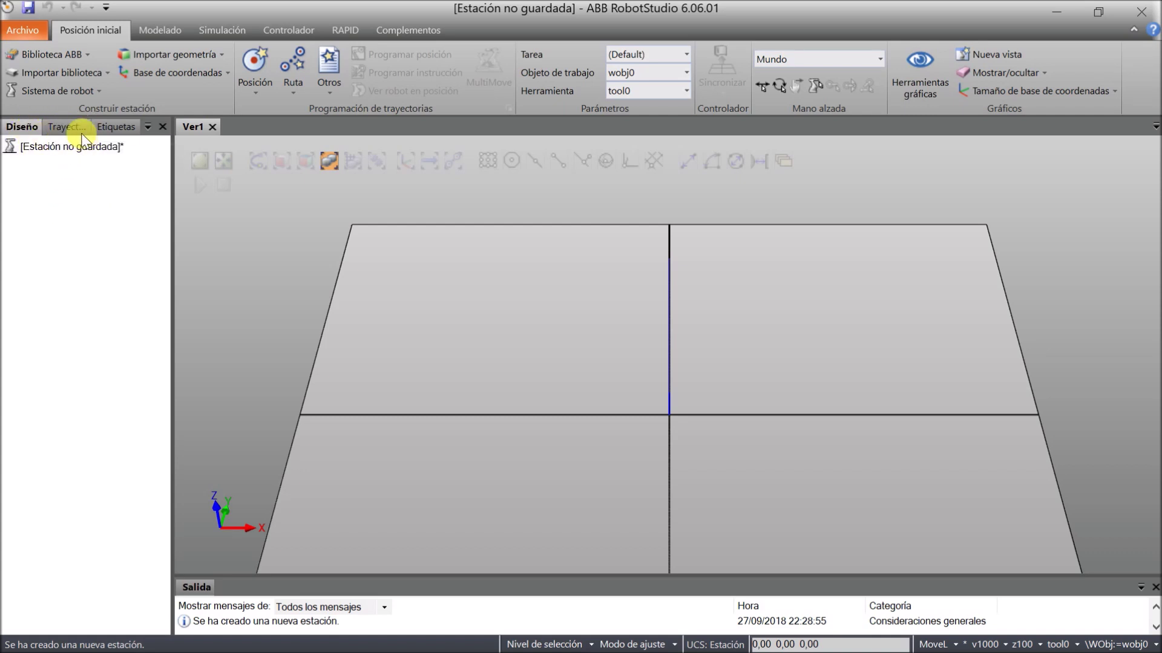
left_click(66, 126)
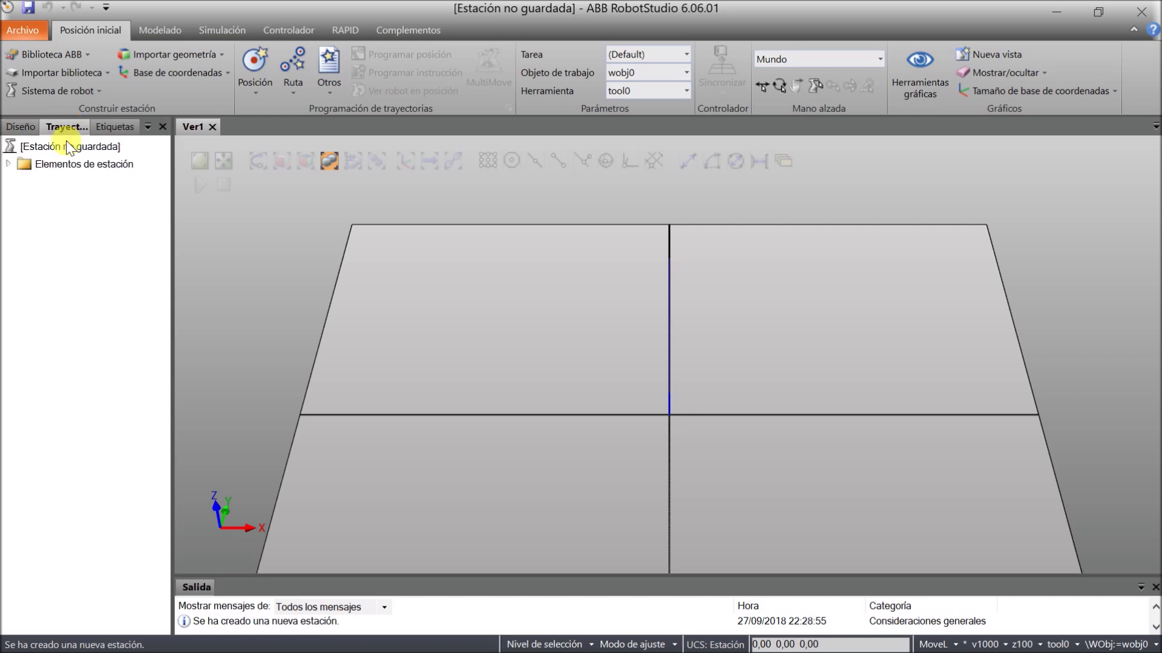
left_click(122, 128)
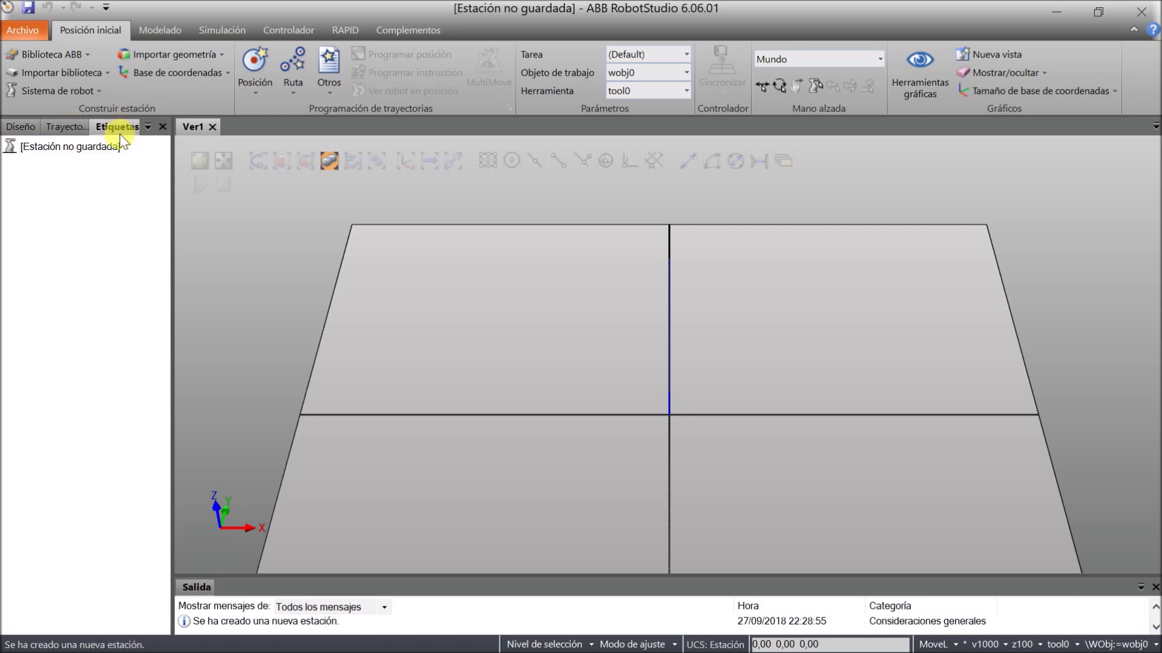
left_click(21, 127)
left_click(67, 128)
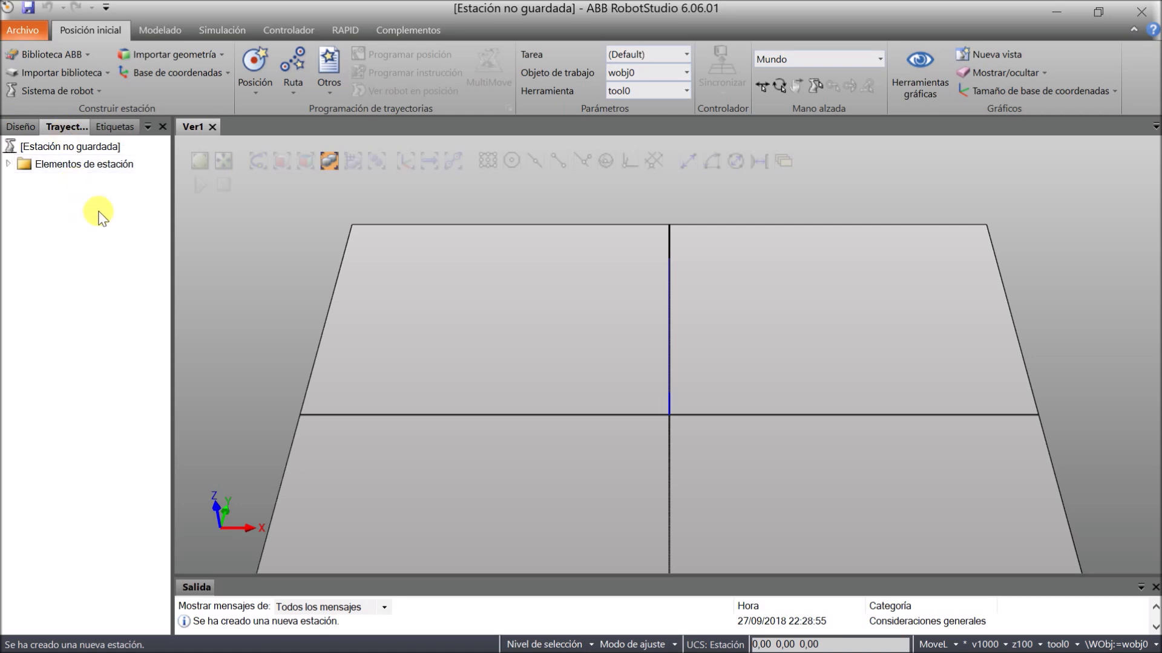
left_click(20, 128)
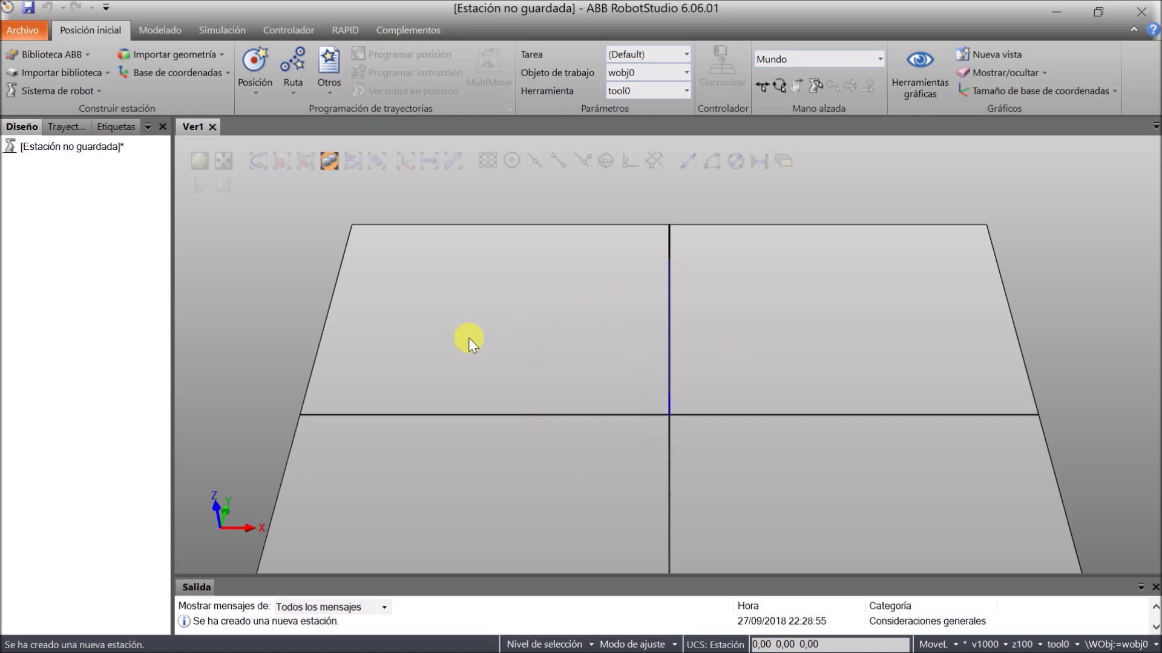
Step: Insert an IRB 120 robot from the ABB library into the station, using the IRB 120 version
left_click(106, 74)
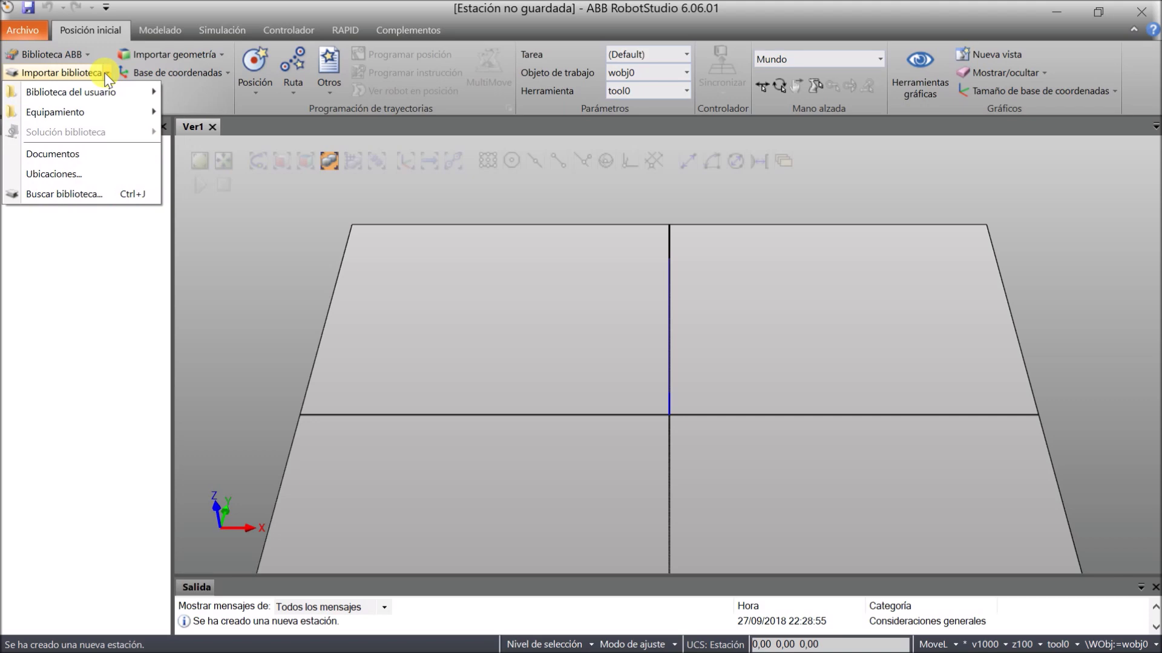
left_click(508, 239)
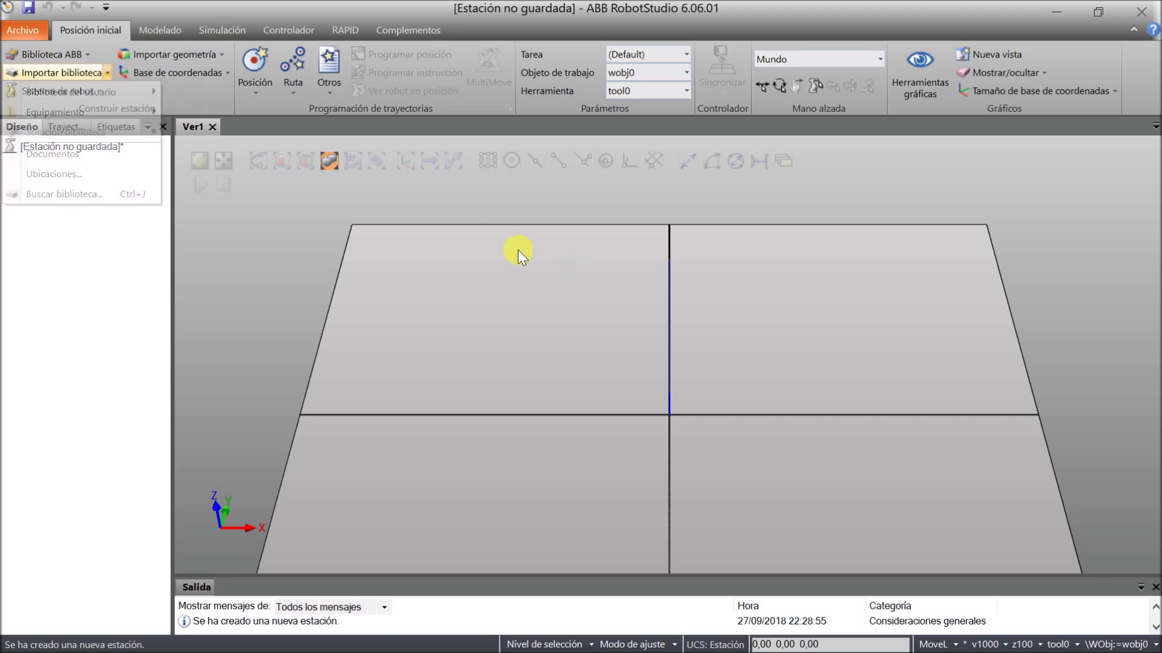
left_click(89, 52)
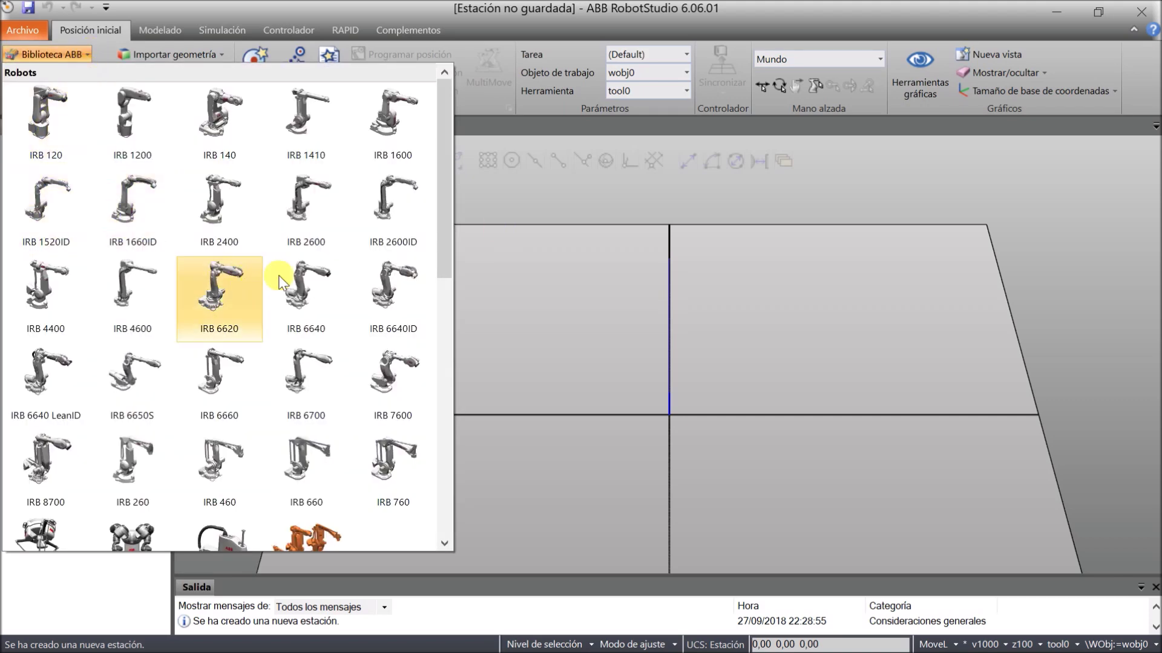
scroll(311, 369, "down", 10)
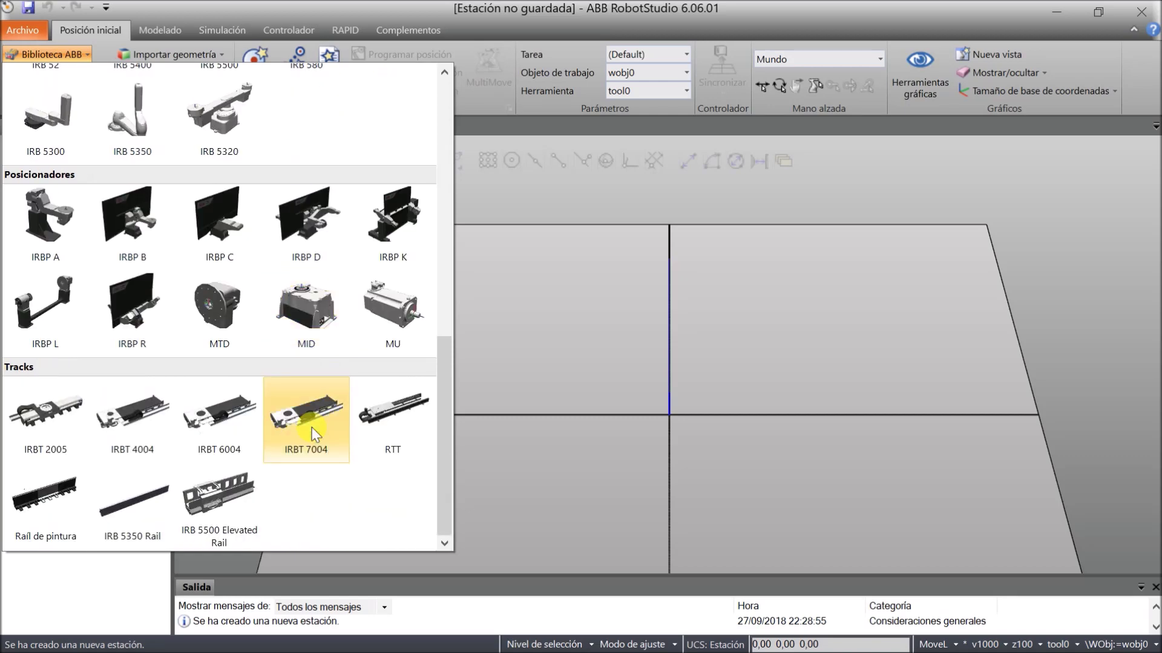
scroll(311, 427, "up", 10)
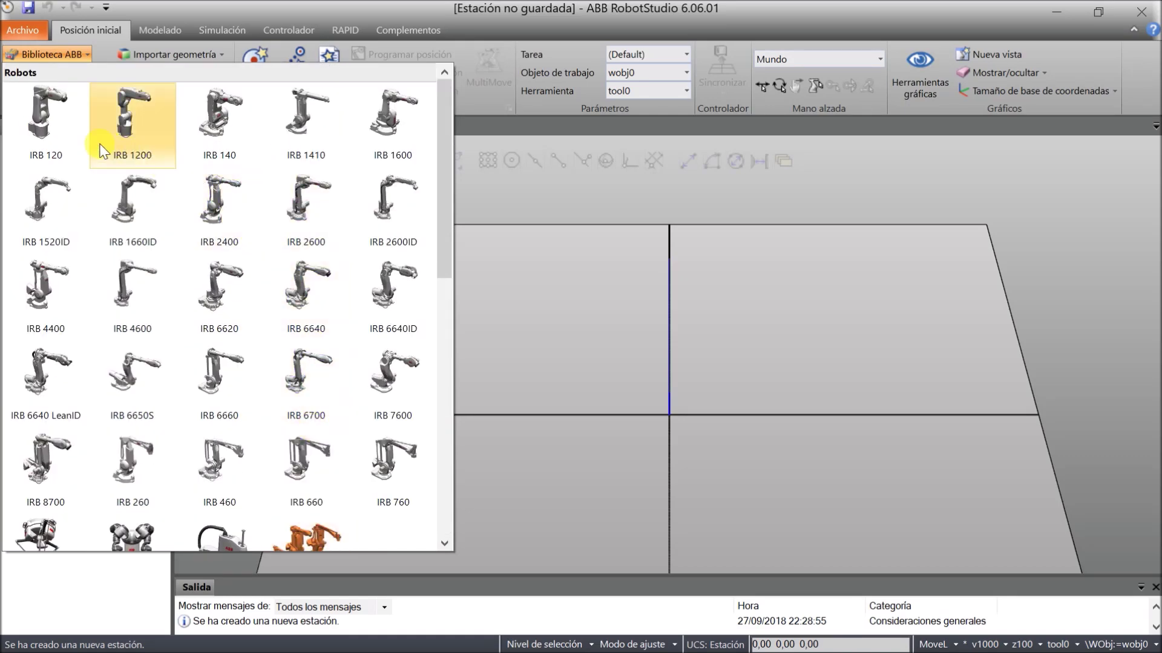
left_click(48, 124)
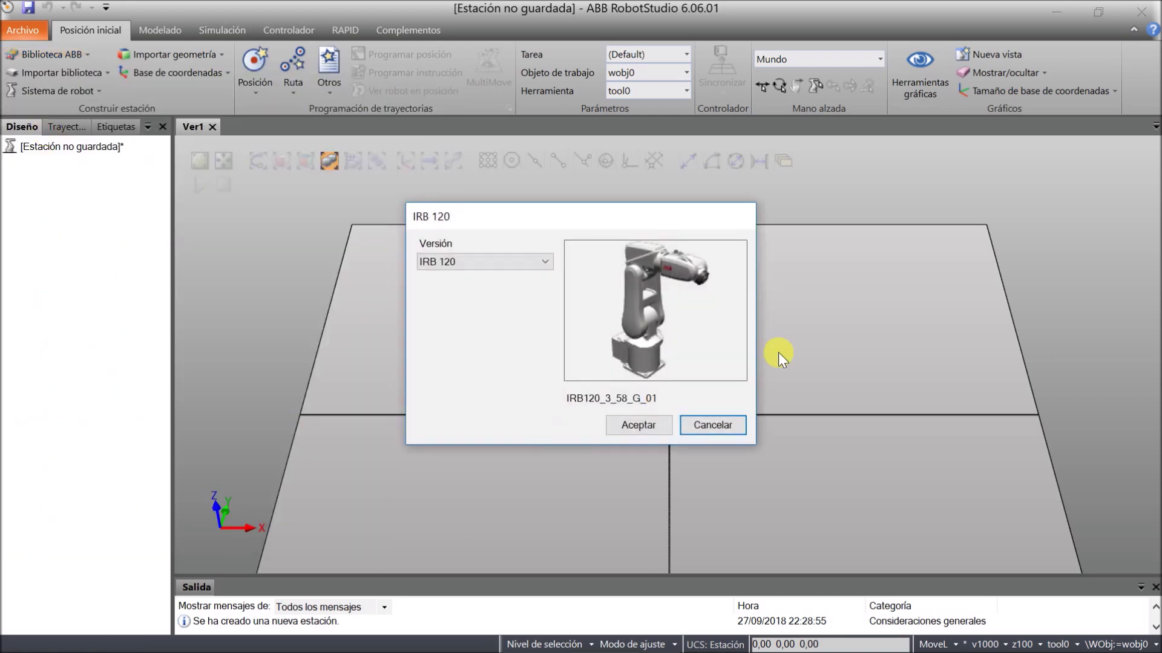
left_click(645, 425)
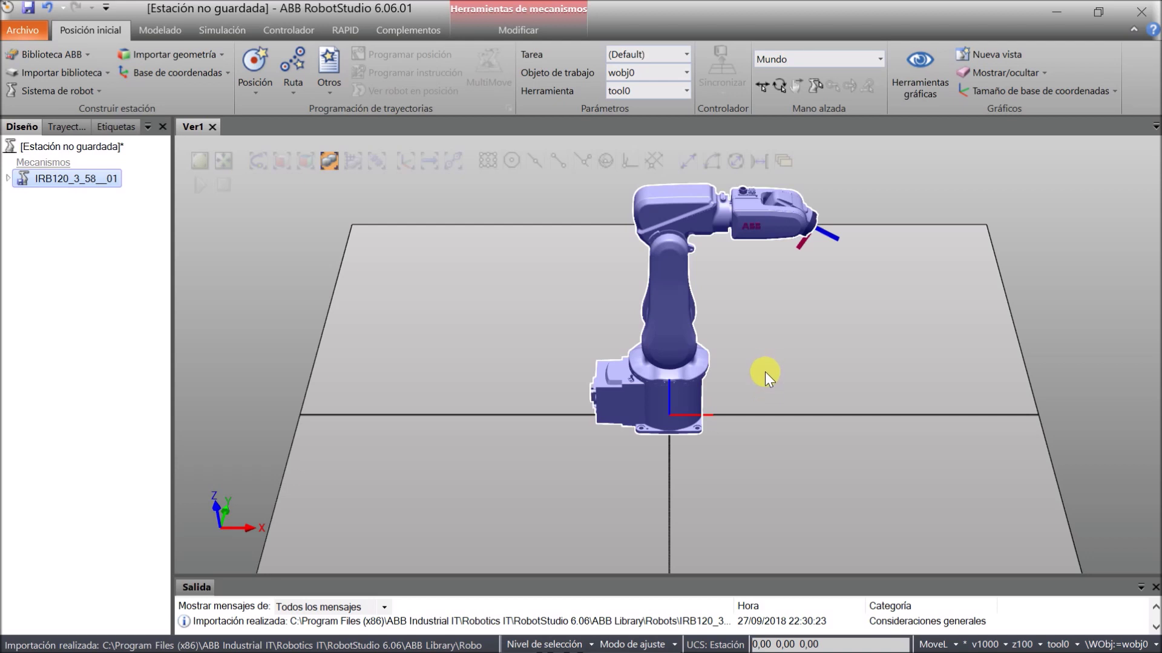
Step: Examine the IRB 120 robot in the station at different distances and from a rotated viewpoint
scroll(764, 372, "up", 5)
scroll(764, 371, "down", 8)
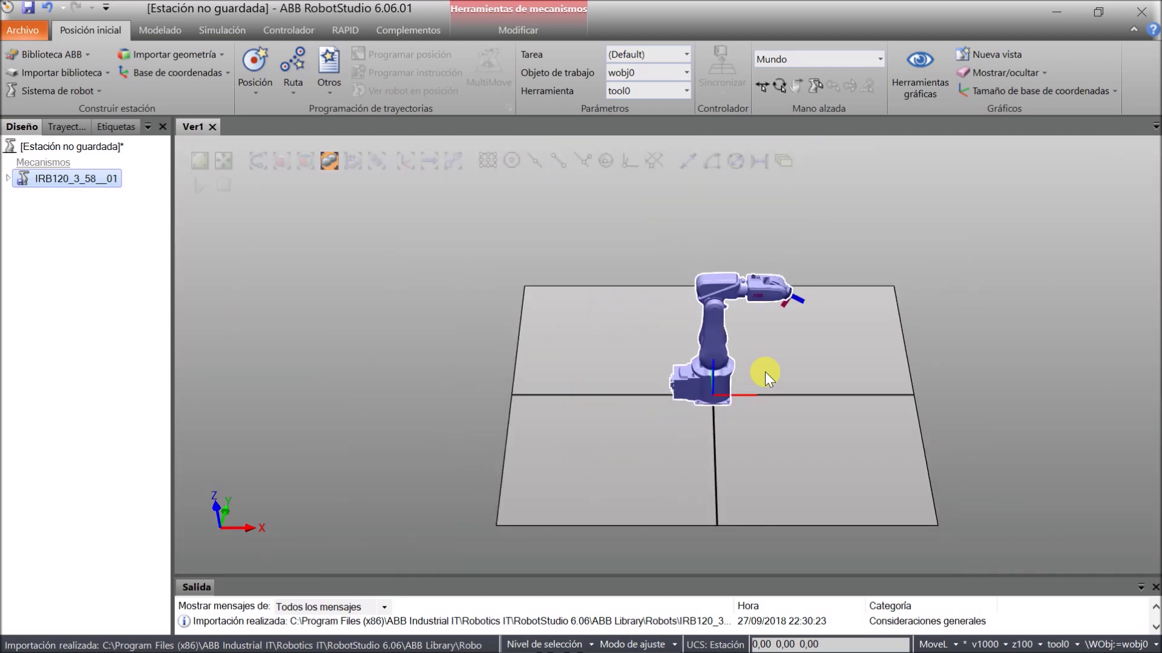
scroll(764, 372, "up", 4)
scroll(765, 371, "down", 6)
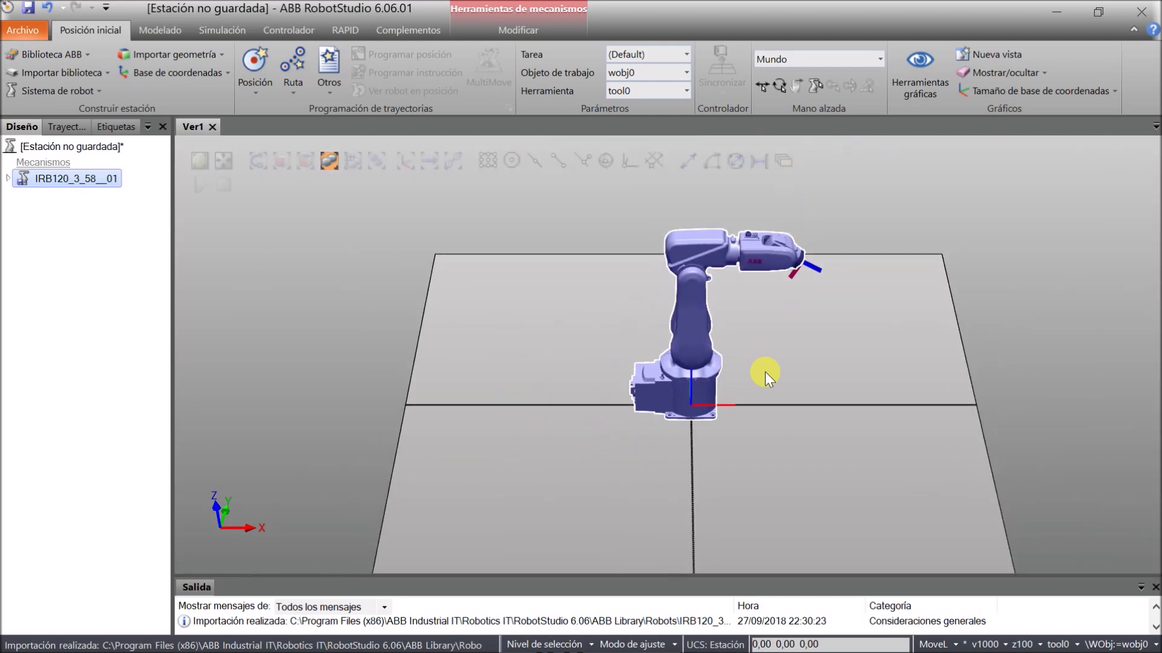
scroll(765, 372, "up", 6)
scroll(765, 371, "up", 4)
scroll(765, 371, "down", 5)
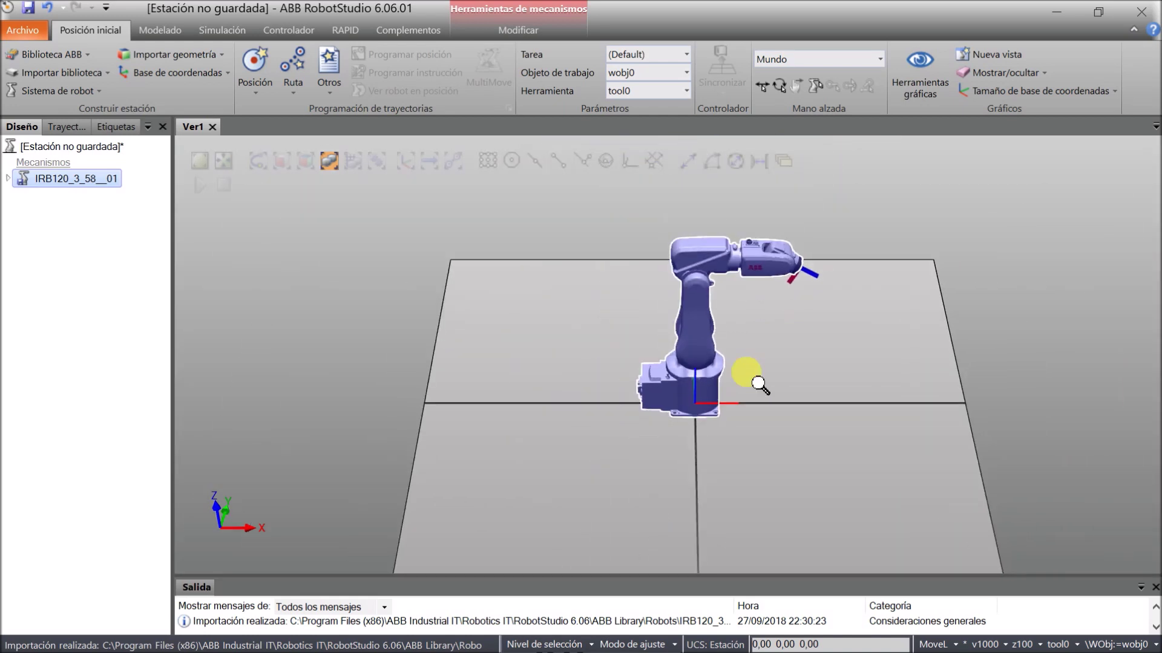
left_click_drag(758, 383, 746, 363)
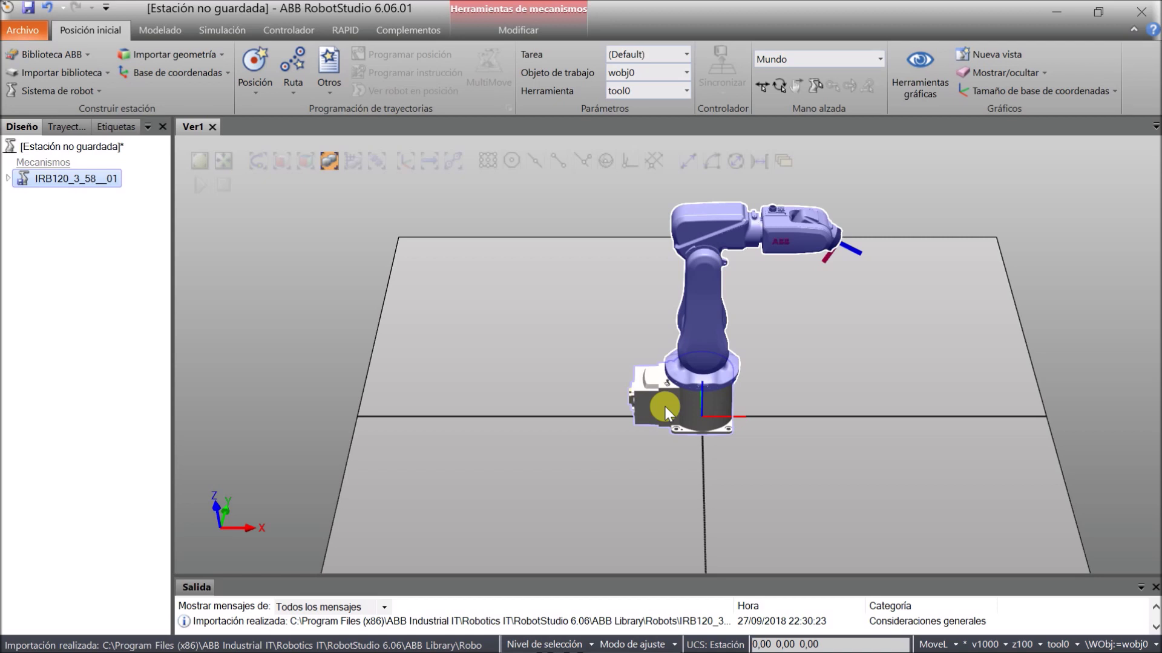
left_click_drag(679, 420, 640, 417, "ctrl")
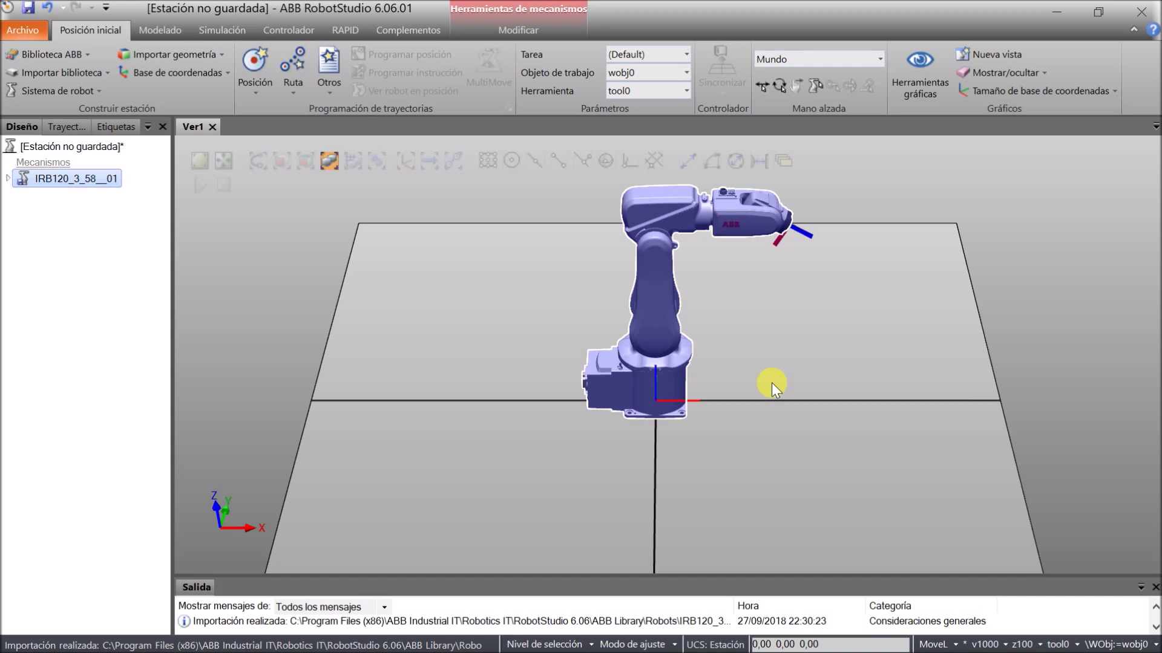
mouse_move(785, 396)
left_mouse_down()
mouse_move(739, 414)
mouse_move(644, 403)
mouse_move(570, 366)
mouse_move(547, 335)
mouse_move(547, 365)
mouse_move(609, 431)
mouse_move(661, 484)
mouse_move(695, 488)
mouse_move(739, 474)
mouse_move(786, 314)
mouse_move(801, 303)
mouse_move(727, 433)
mouse_move(648, 435)
mouse_move(558, 408)
mouse_move(713, 455)
mouse_move(769, 411)
left_mouse_up()
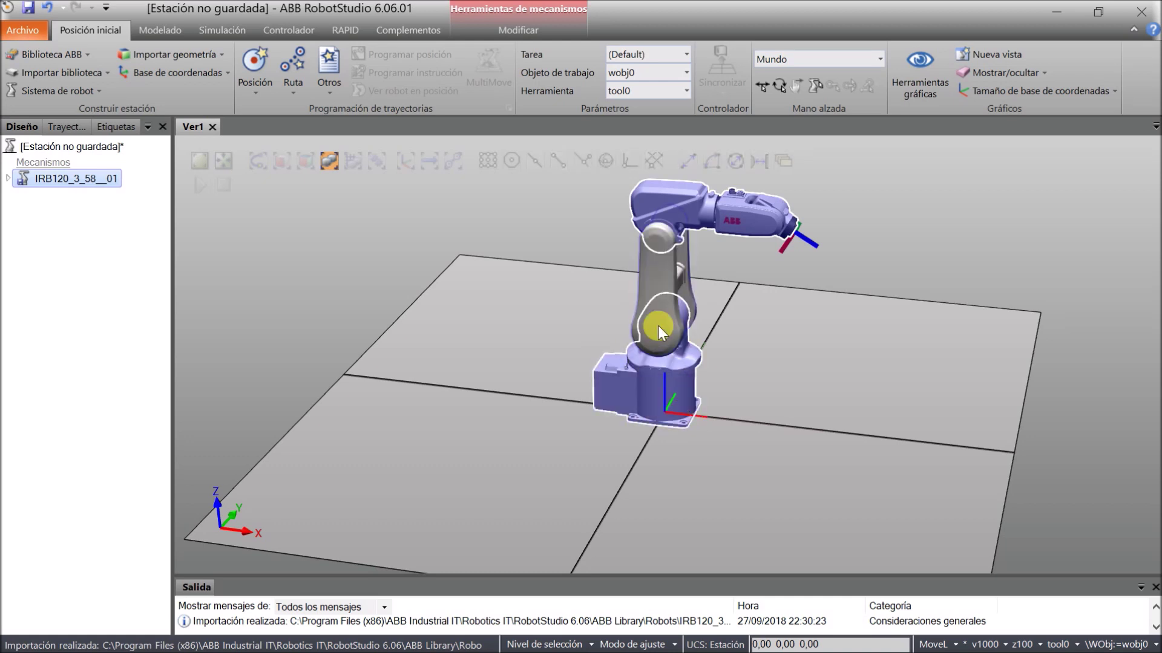
Step: Move the robot freehand along the world axes to the negative X side of the station origin
left_click(763, 87)
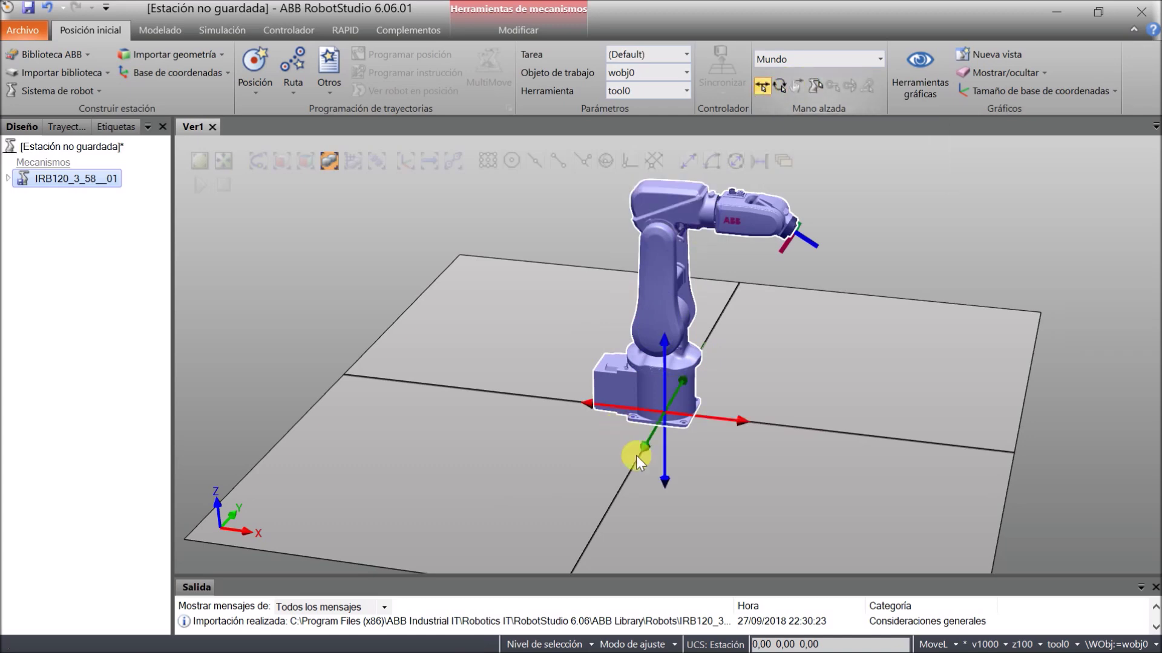
left_click(742, 417)
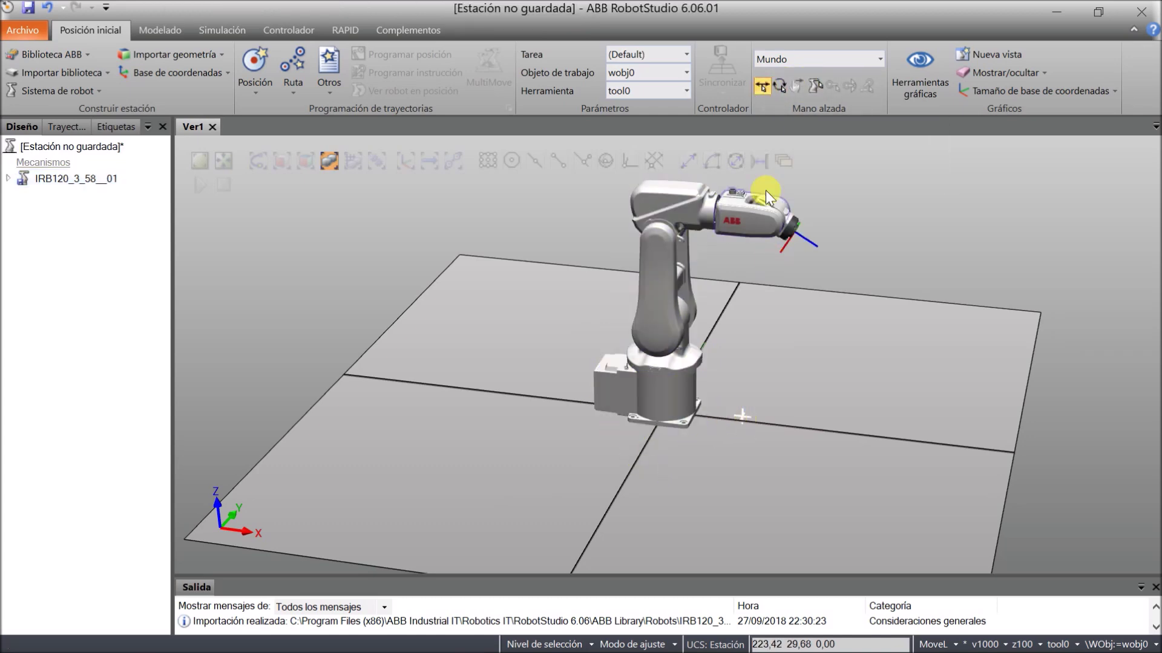
left_click(42, 180)
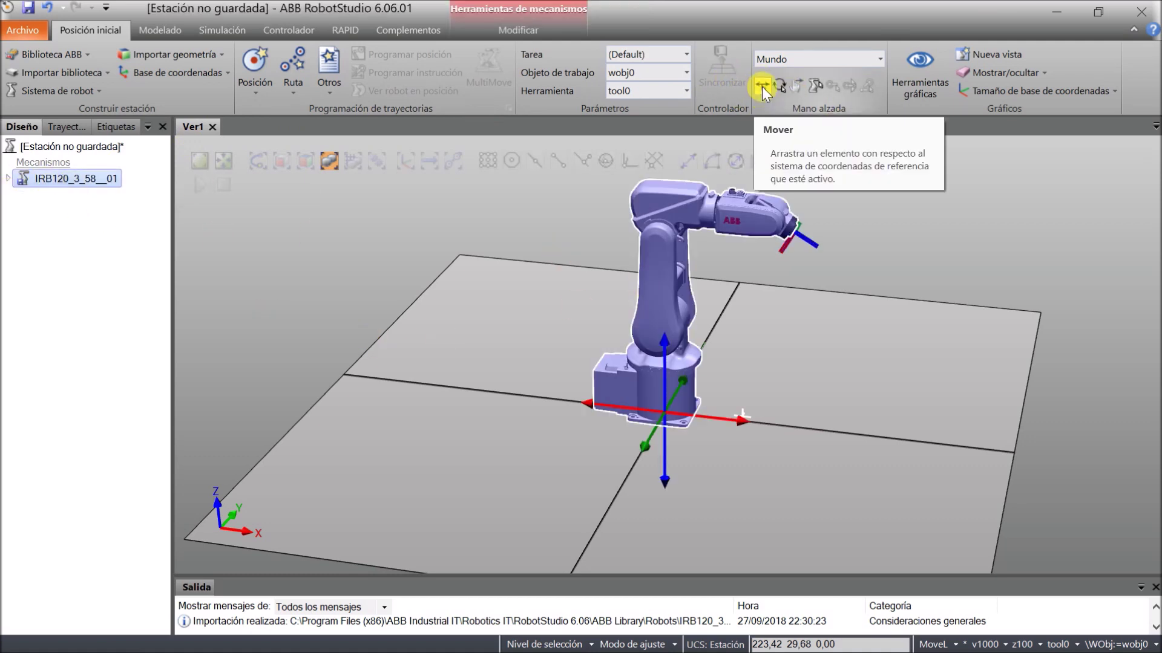
mouse_move(750, 429)
left_mouse_down()
mouse_move(602, 415)
mouse_move(863, 445)
mouse_move(591, 407)
mouse_move(829, 428)
mouse_move(732, 417)
left_mouse_up()
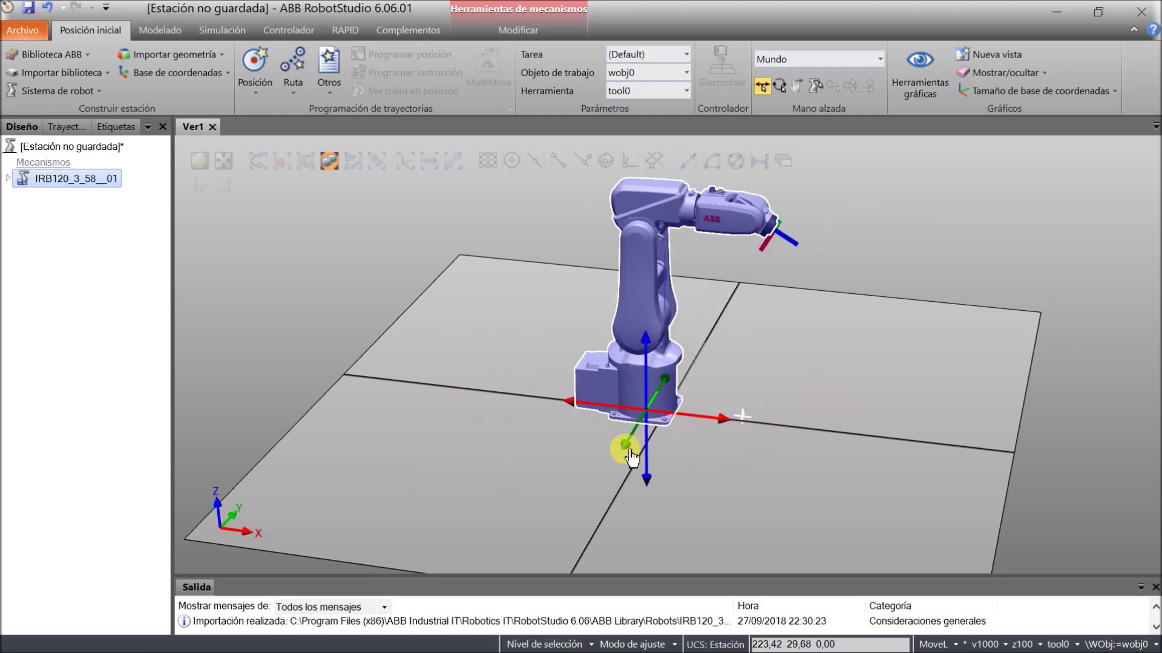
left_click_drag(625, 446, 596, 493)
left_click_drag(614, 409, 625, 343)
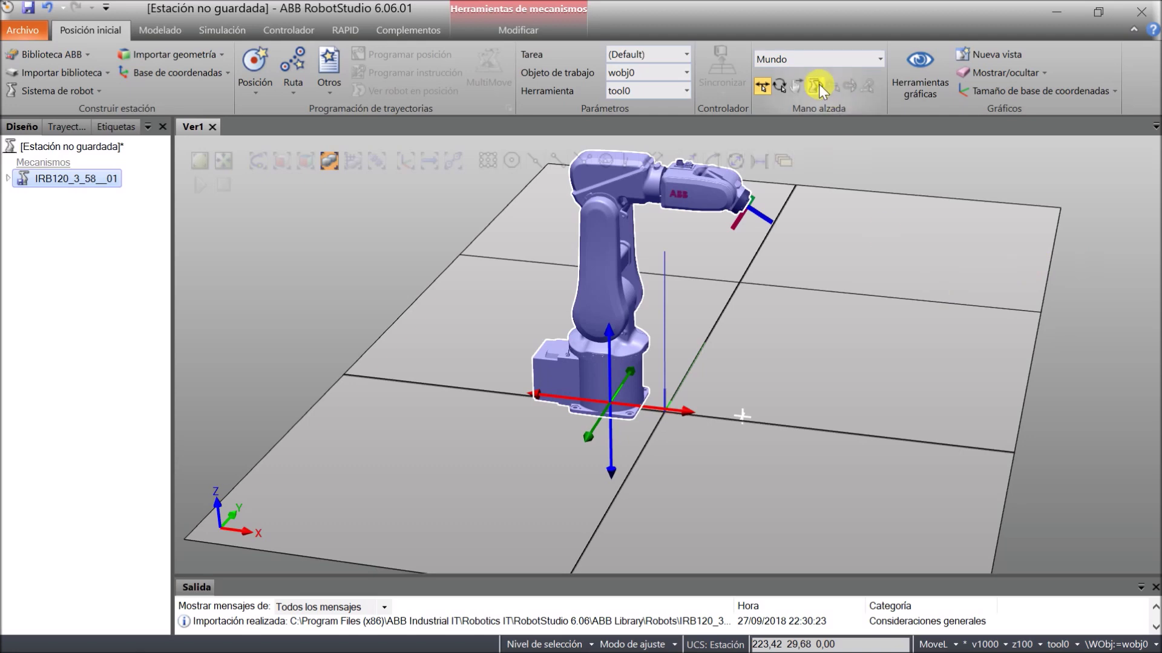
Step: Rotate the robot freehand around the world axes until it is upside down, and raise it along Z above the floor
left_click(780, 88)
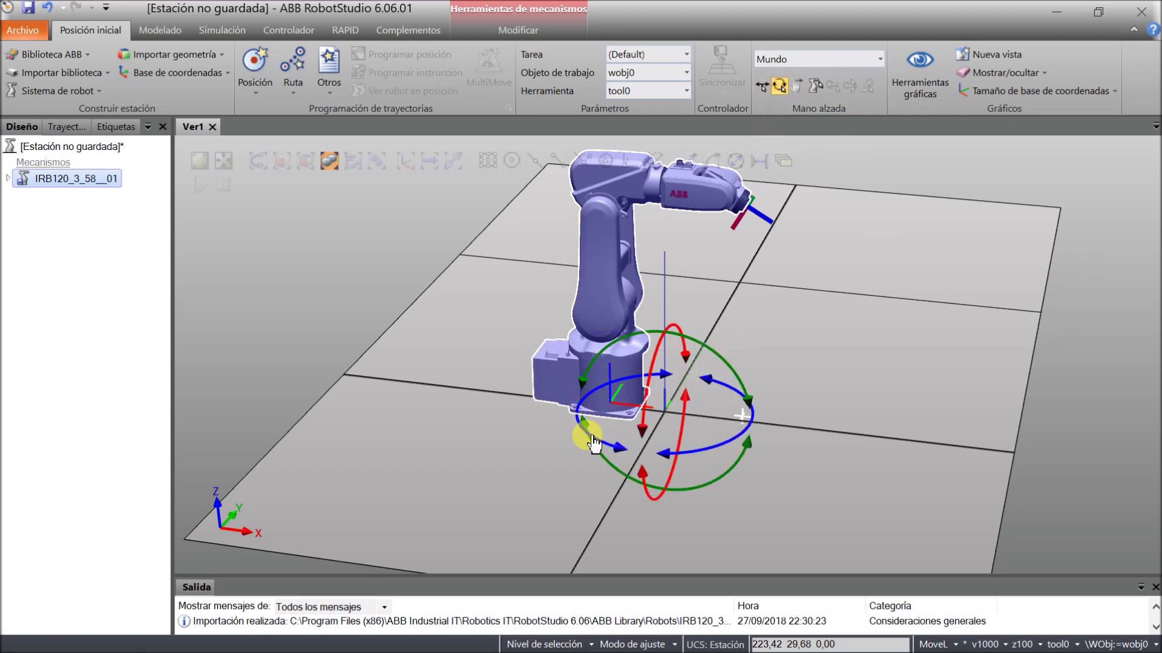
left_click_drag(592, 434, 628, 349)
left_click(623, 335)
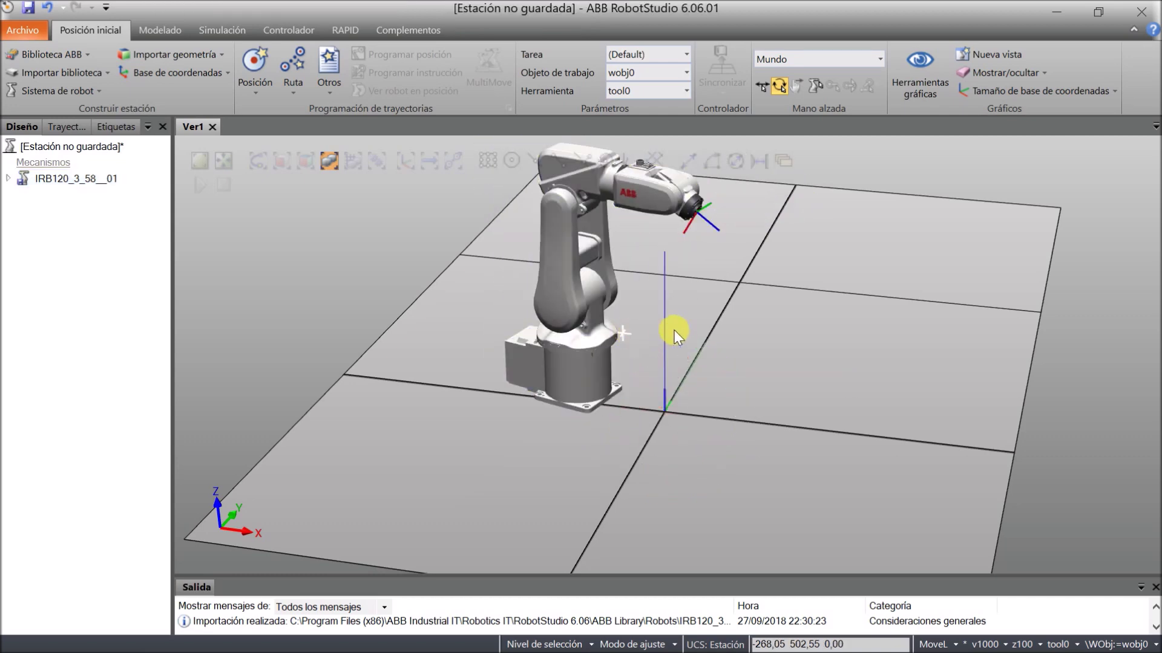
left_click(47, 180)
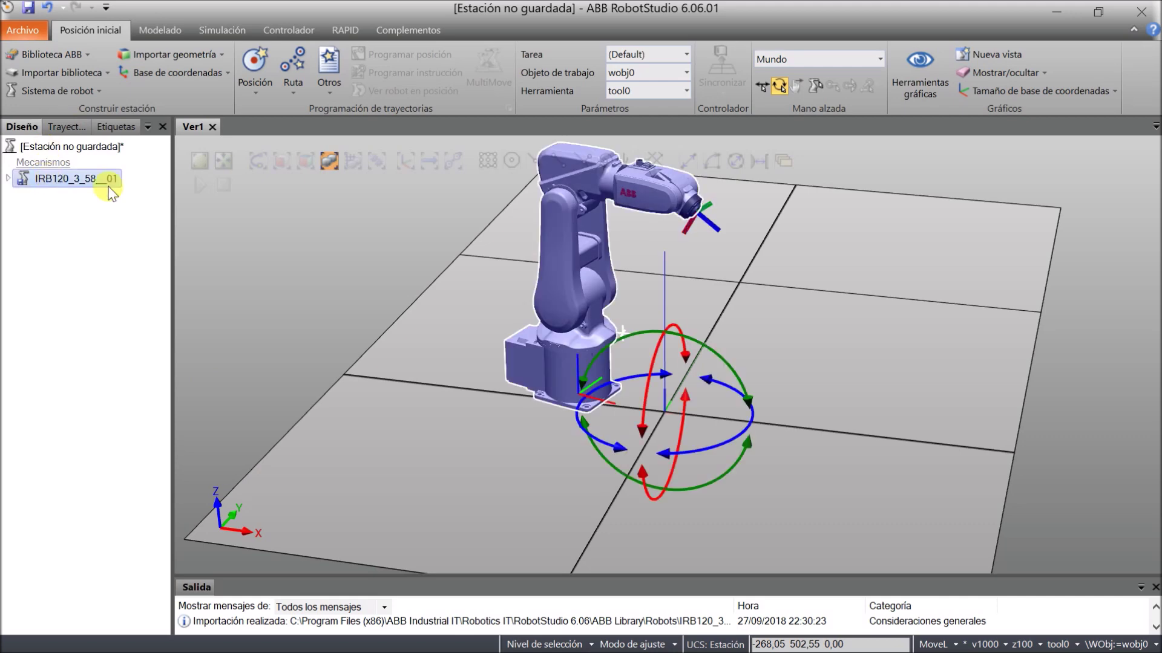
left_click_drag(666, 332, 779, 508)
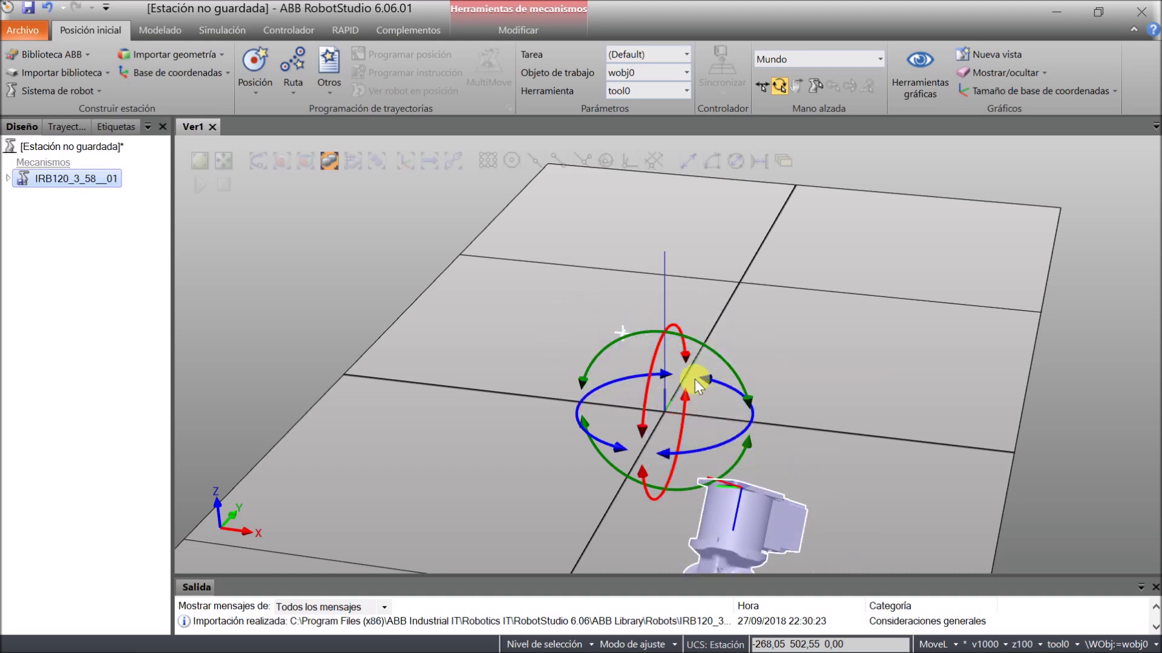
left_click_drag(666, 348, 640, 371)
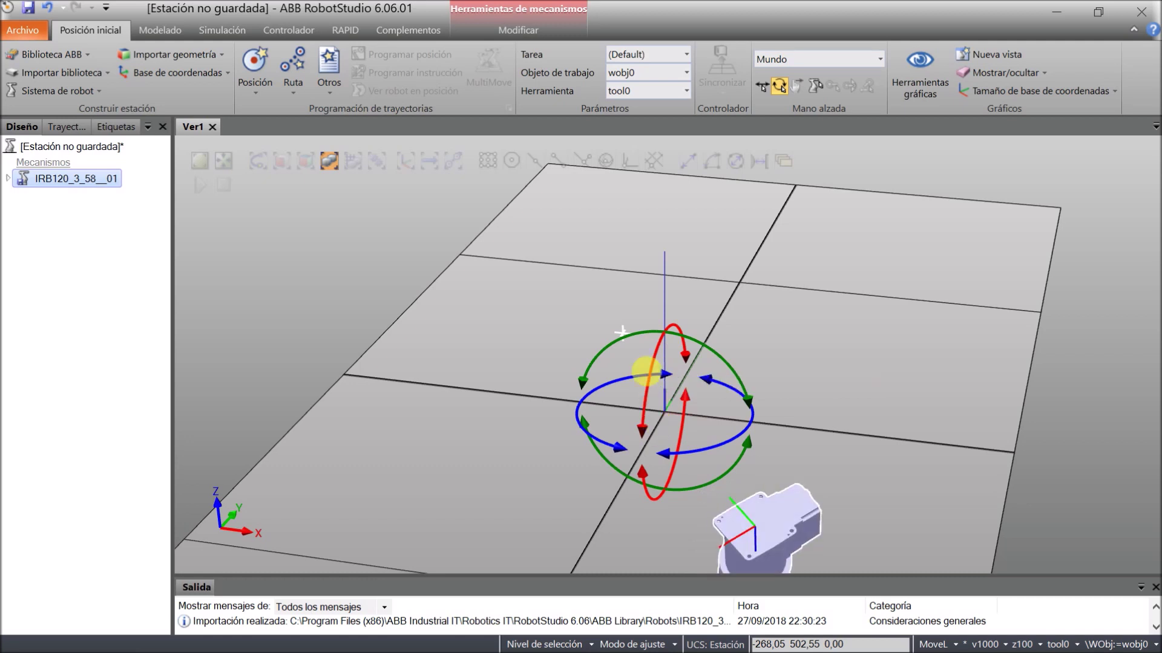
left_click(762, 86)
left_click_drag(747, 466, 795, 150)
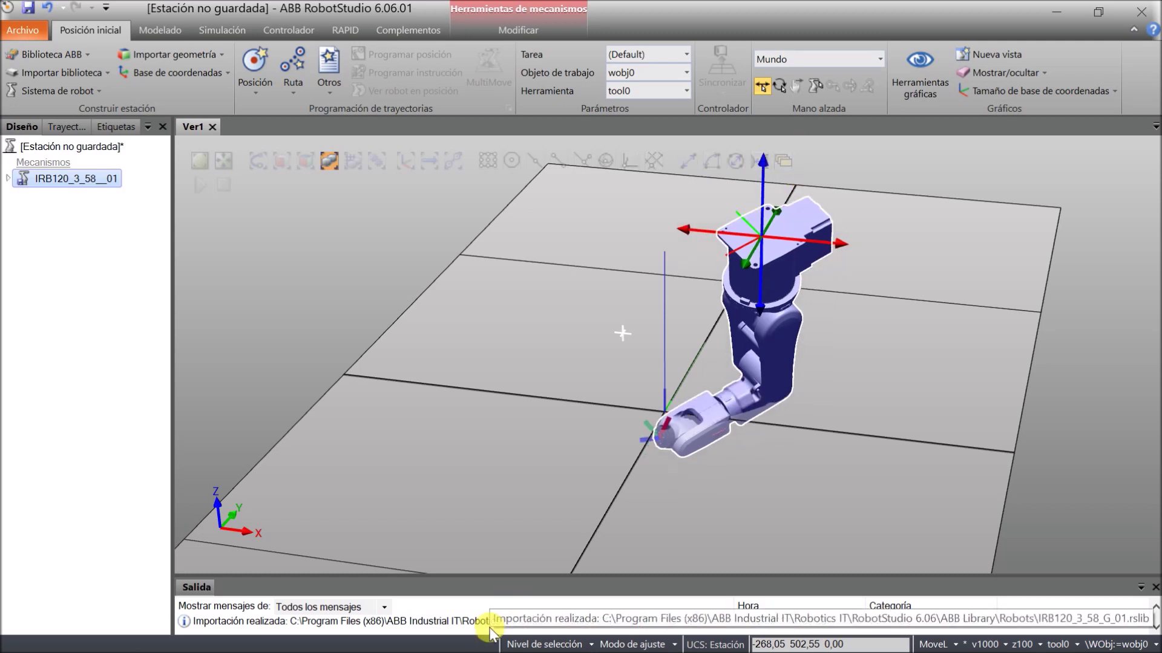
Step: Set the IRB 120 robot's position relative to the world to X 0, Y 0 and Z 0 mm
right_click(67, 177)
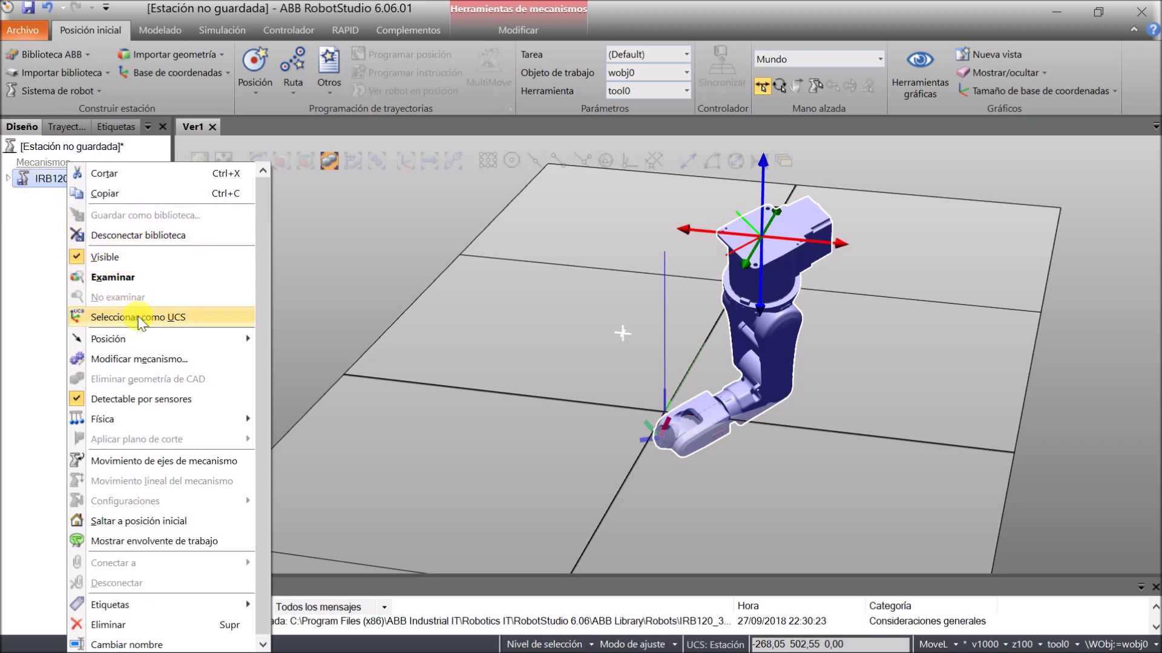
mouse_move(141, 340)
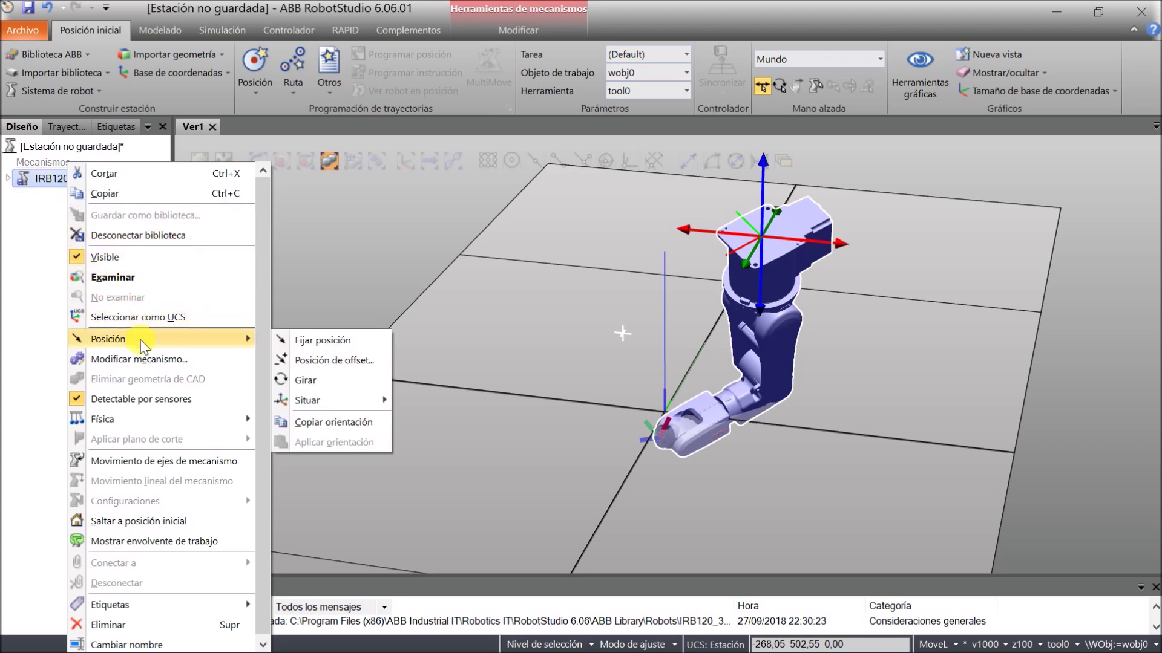
left_click(301, 341)
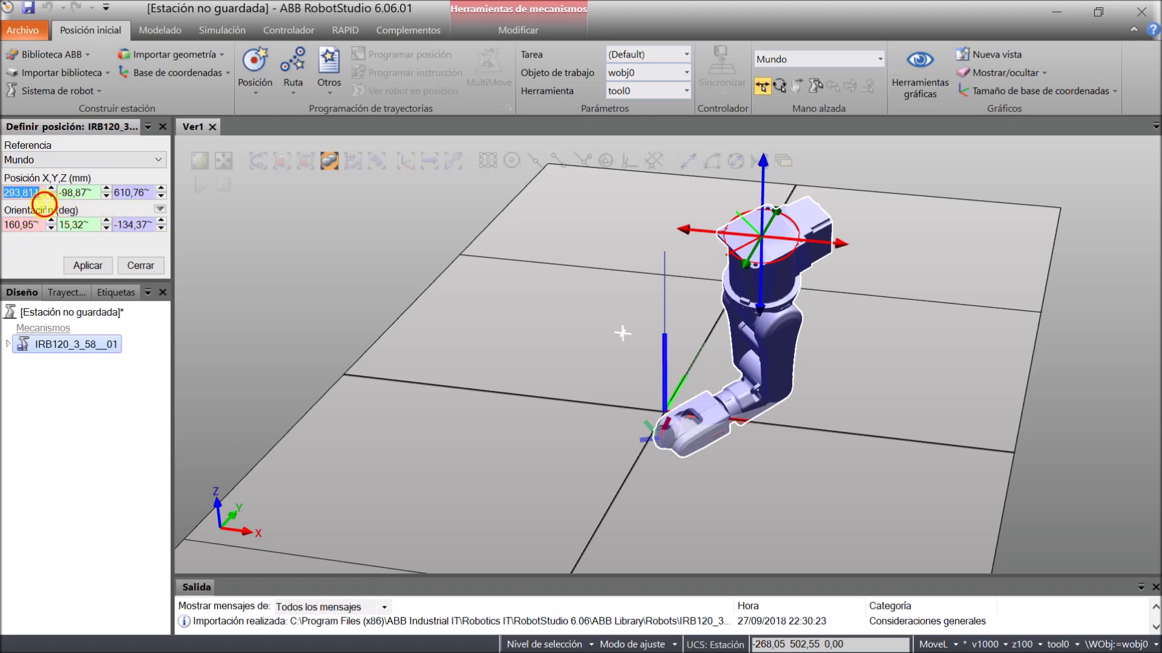
type("0")
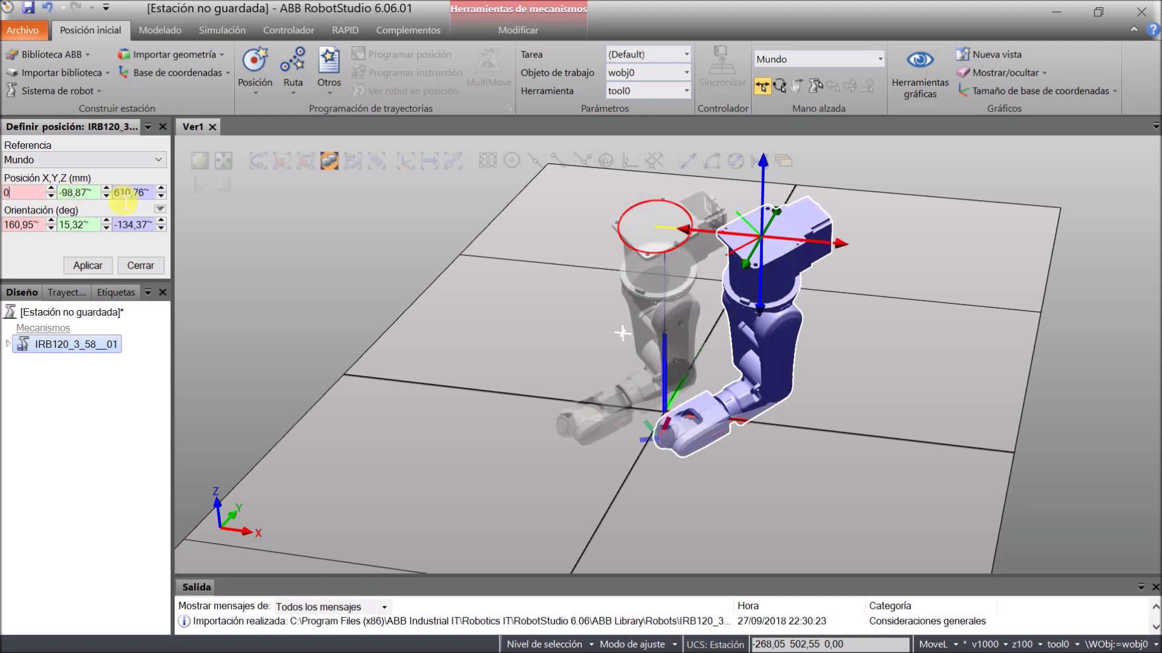
left_click(97, 197)
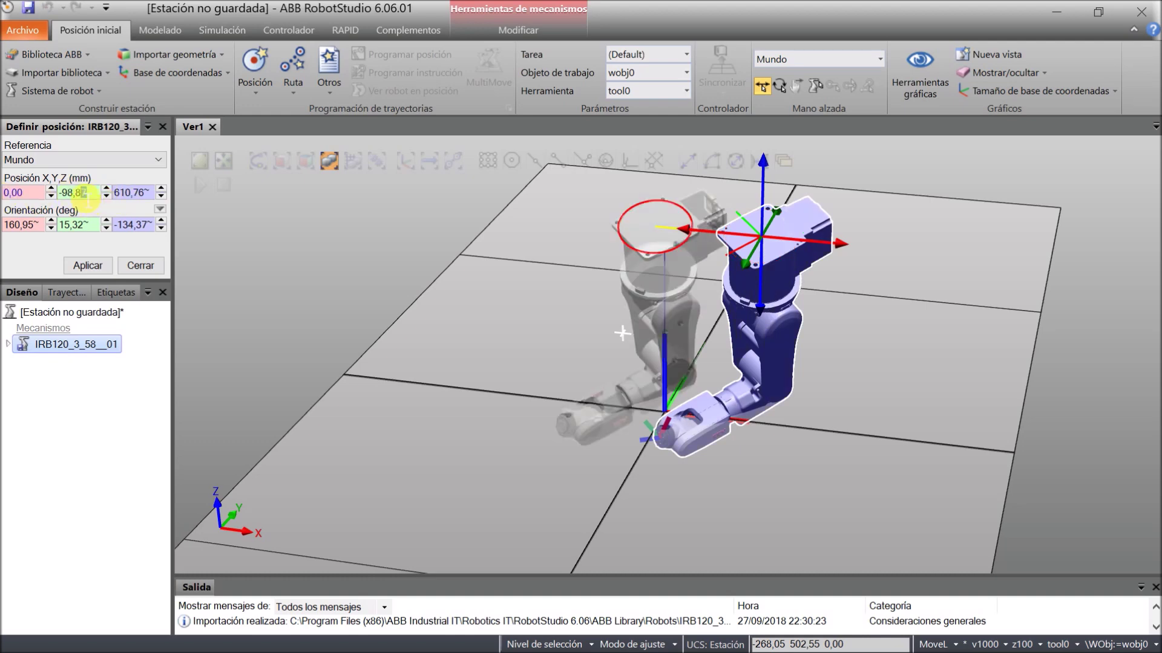
double_click(98, 197)
type("0")
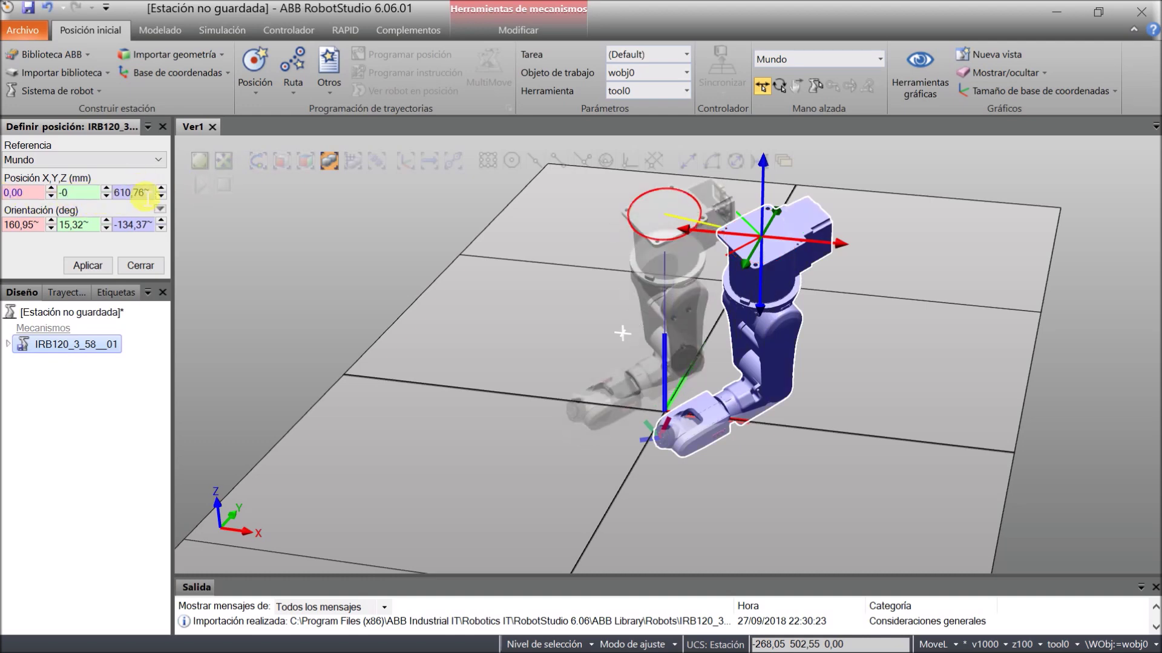
double_click(130, 193)
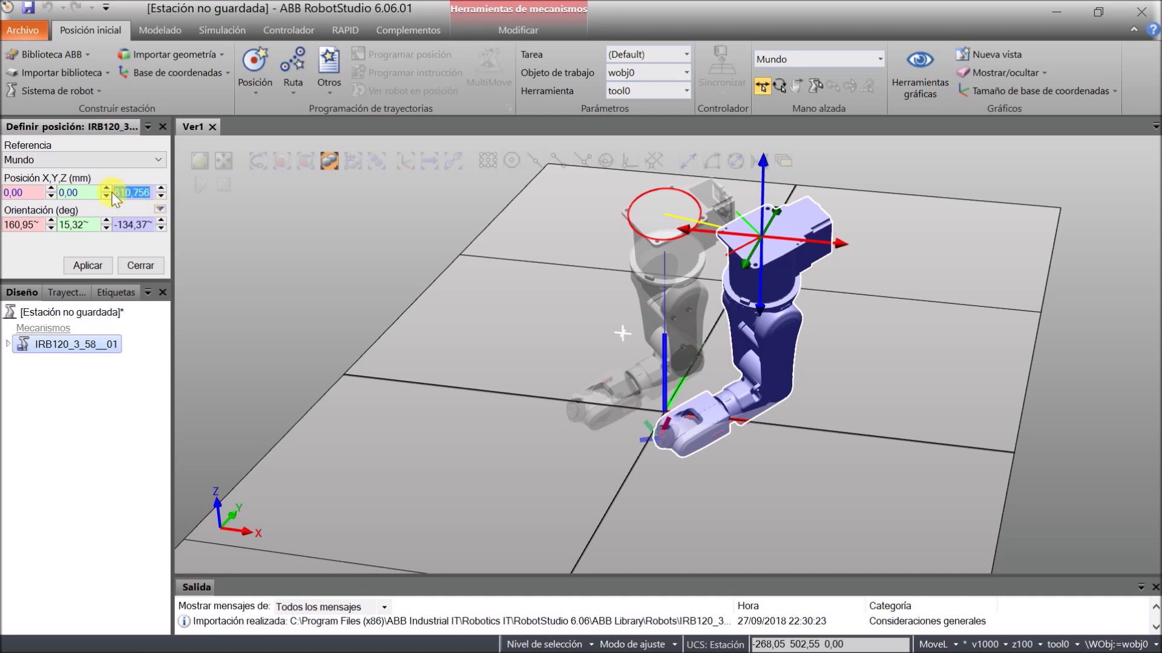
type("0")
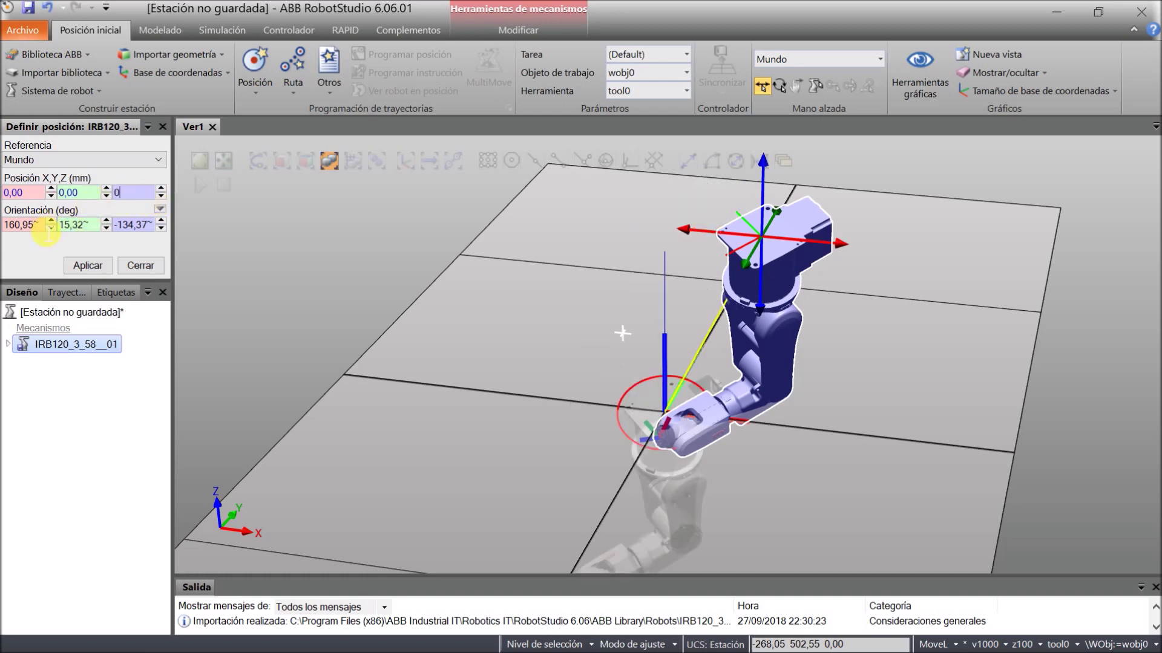
Step: Set all three orientation angles of the robot to 0 degrees and apply the new position and orientation
double_click(10, 226)
type("0")
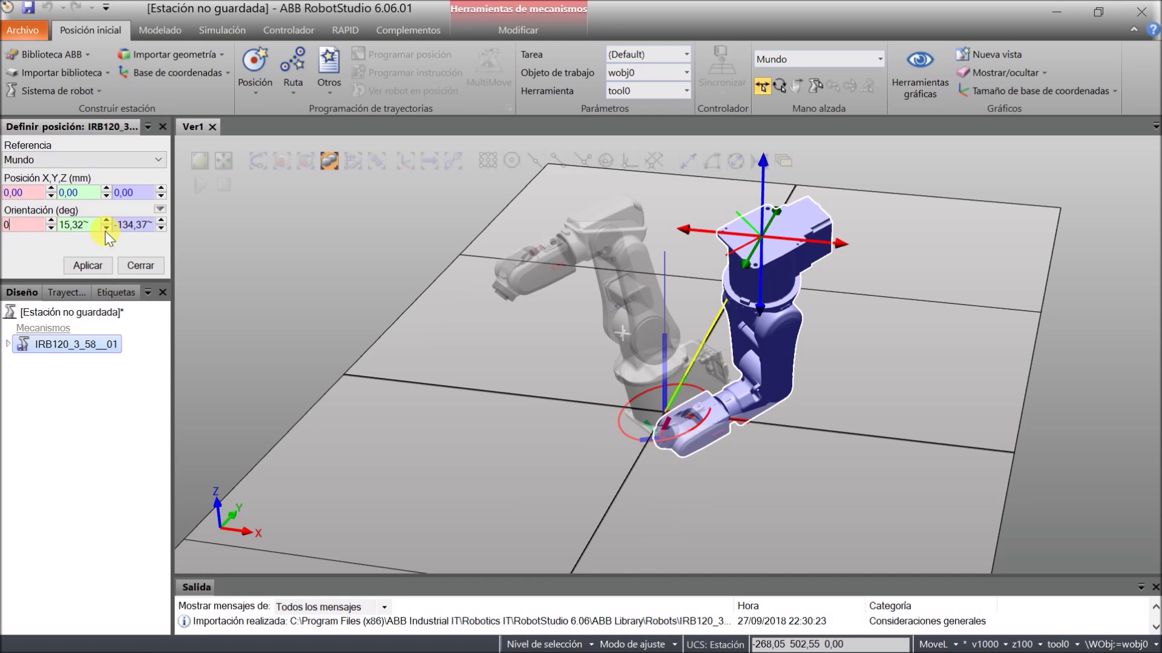
left_click(63, 229)
type("0")
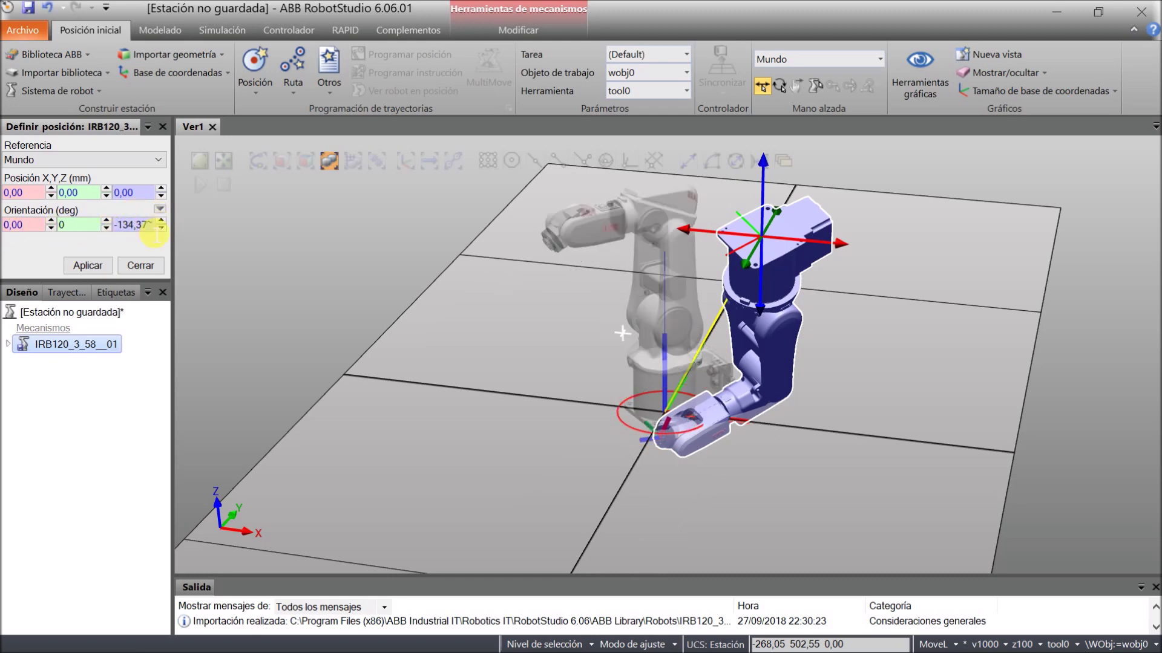
left_click(155, 224)
type("0")
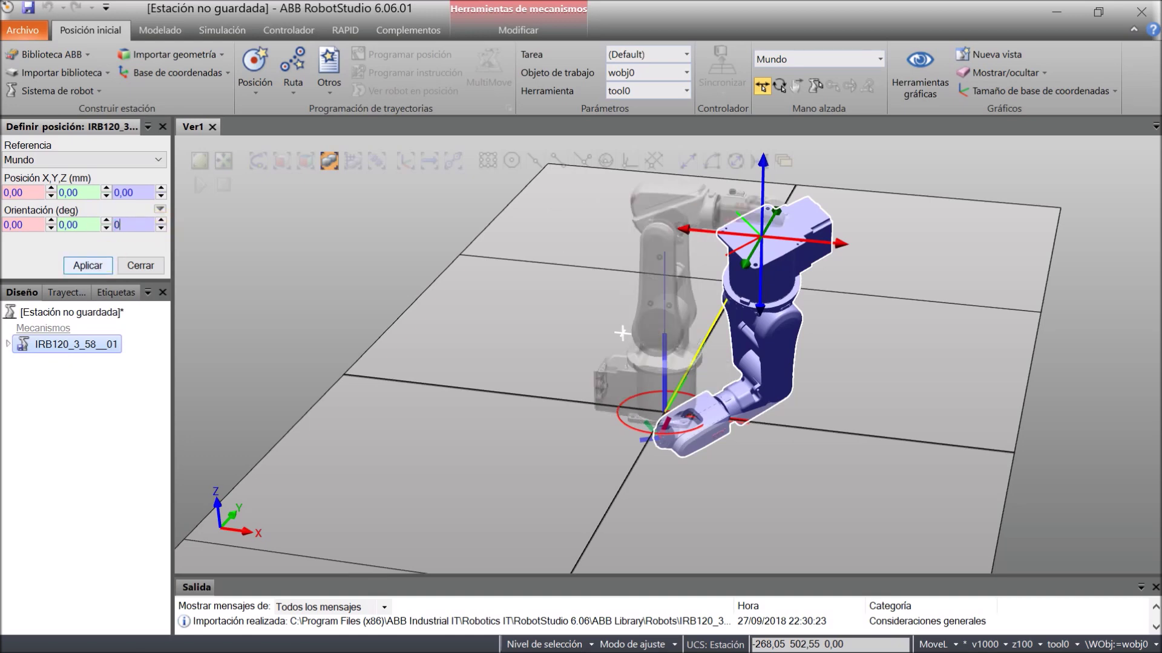
left_click(86, 270)
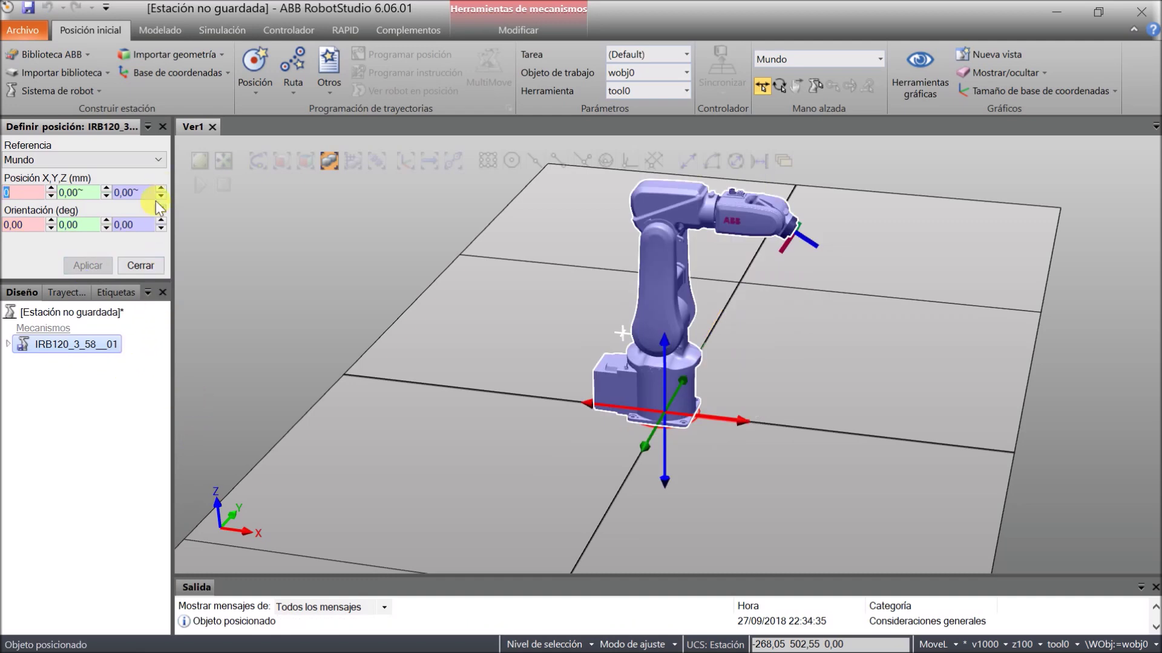
left_click(130, 266)
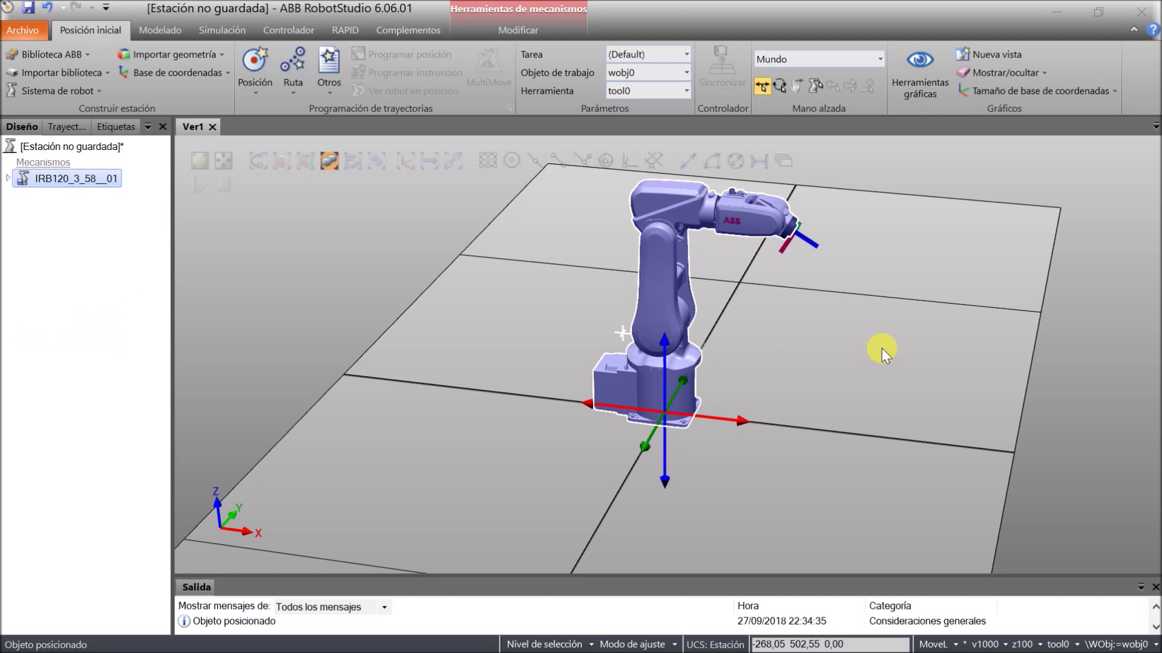
Step: Activate freehand joint jogging, expand the robot's list of links, and highlight the Base and Link1 in the model
left_click(814, 90)
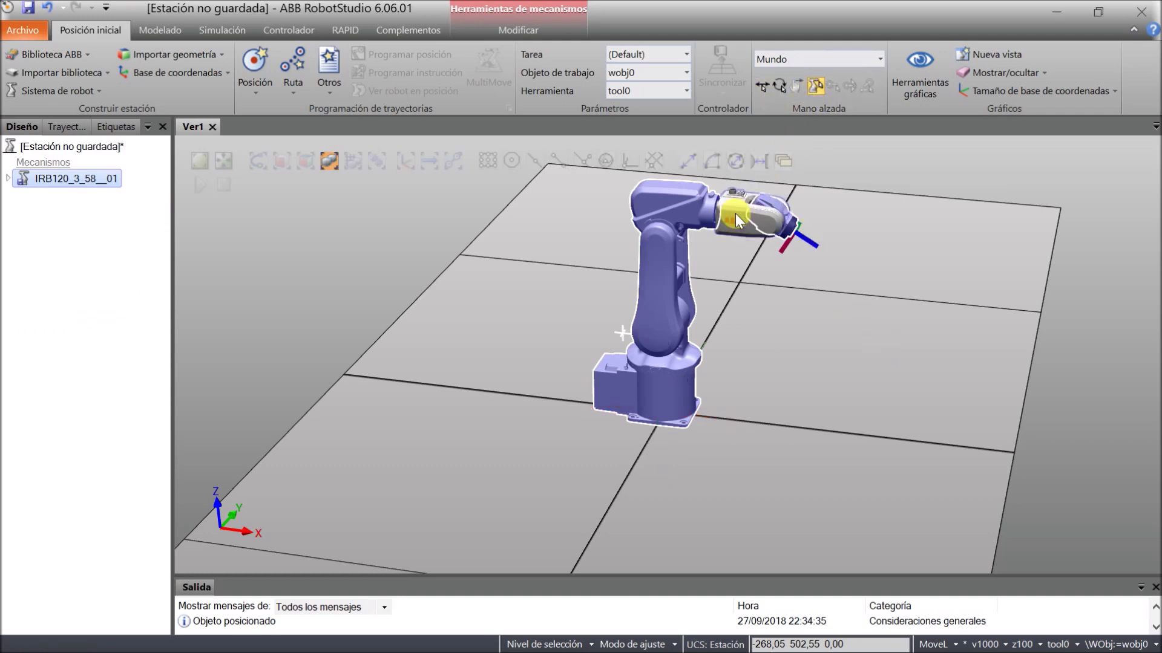
mouse_move(735, 213)
left_mouse_down()
mouse_move(762, 267)
mouse_move(730, 205)
mouse_move(728, 228)
left_mouse_up()
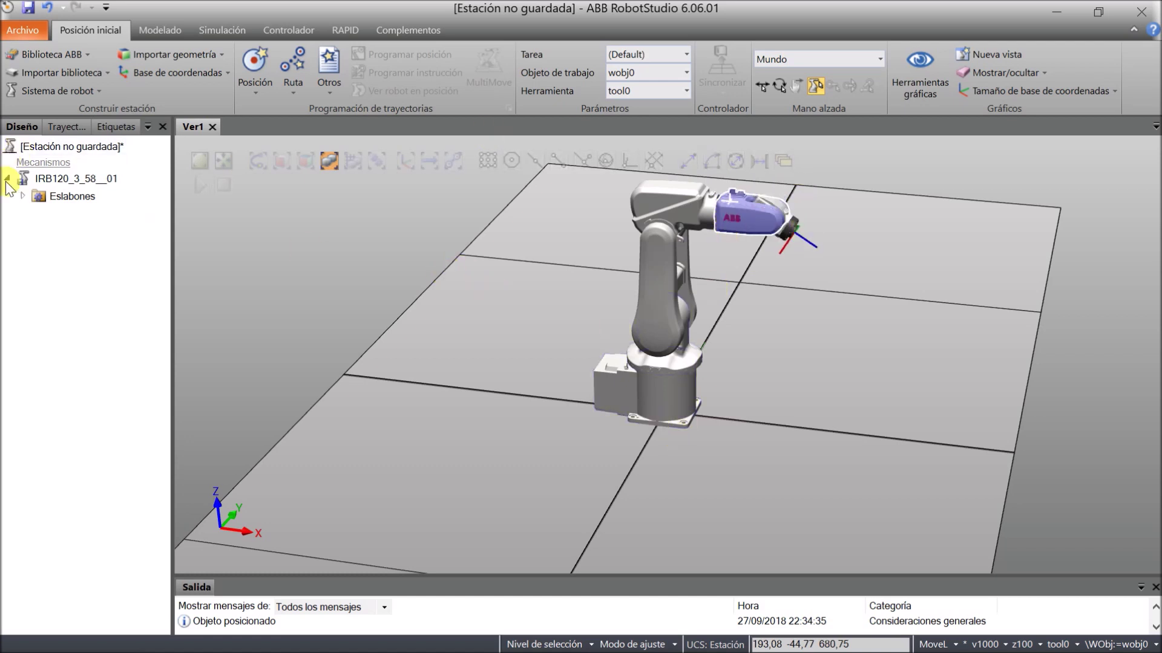
left_click(22, 197)
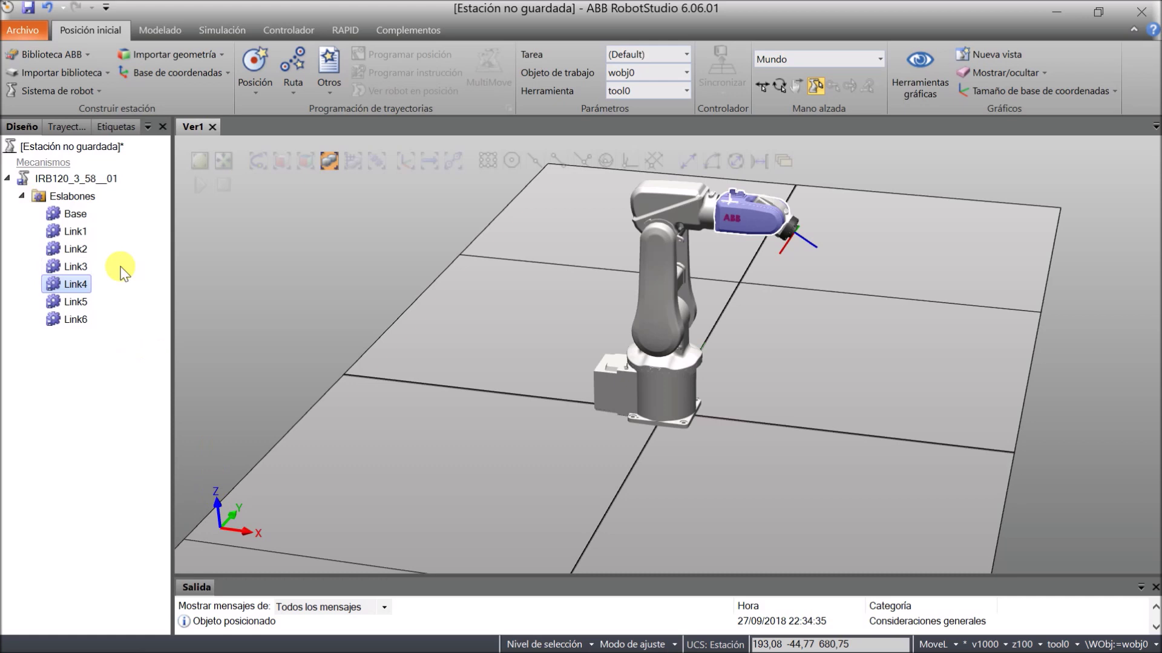
left_click(74, 214)
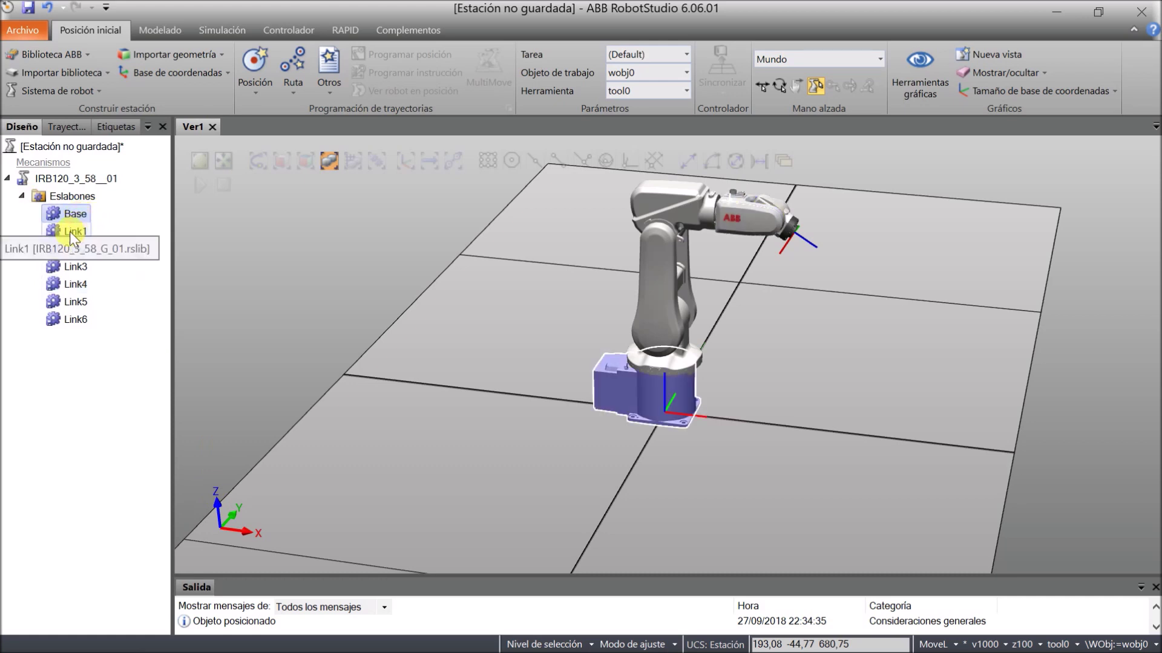
left_click(70, 231)
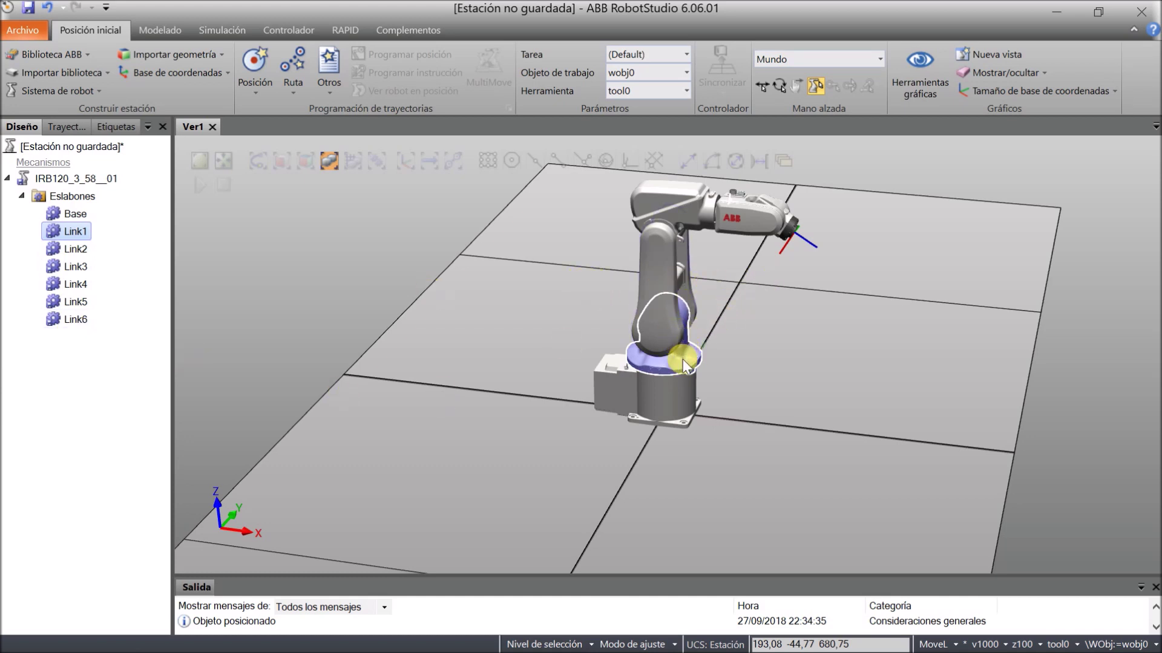
Step: Jog the robot's joints freehand one after another, from Link1 at the base to Link6 at the flange
mouse_move(669, 371)
left_mouse_down()
mouse_move(723, 376)
mouse_move(661, 375)
mouse_move(678, 374)
left_mouse_up()
left_click_drag(664, 279, 676, 290)
mouse_move(688, 205)
left_mouse_down()
mouse_move(700, 229)
mouse_move(683, 216)
left_mouse_up()
left_click_drag(756, 225, 773, 242)
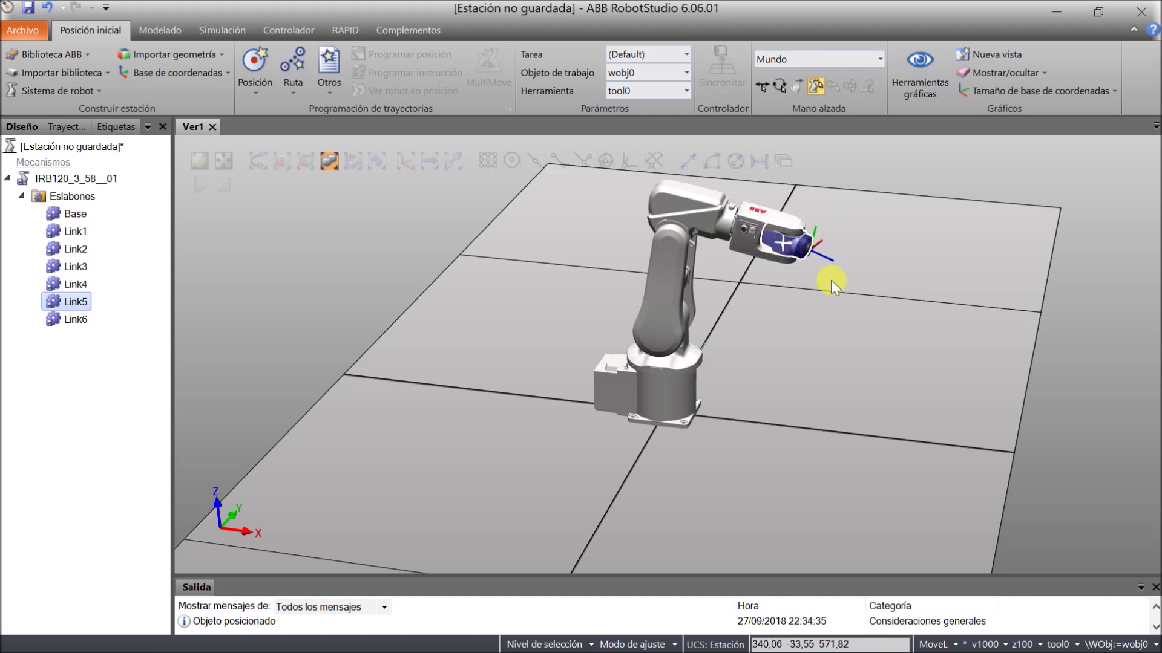
left_click(807, 246)
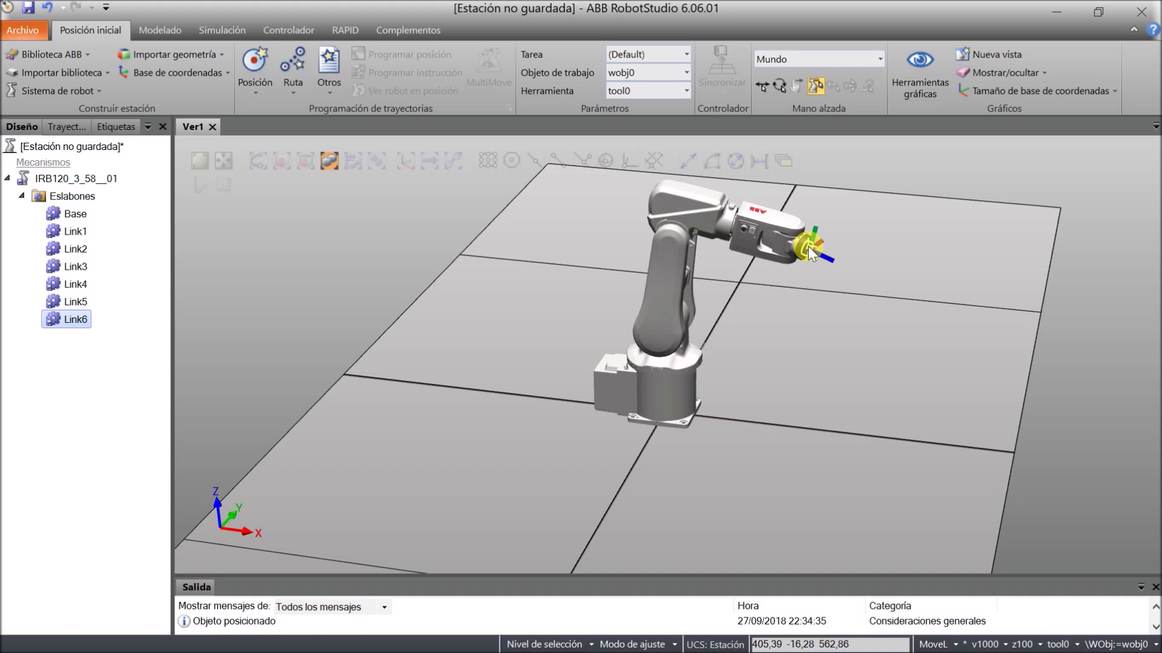
mouse_move(815, 255)
left_mouse_down()
mouse_move(810, 244)
mouse_move(820, 245)
mouse_move(811, 251)
left_mouse_up()
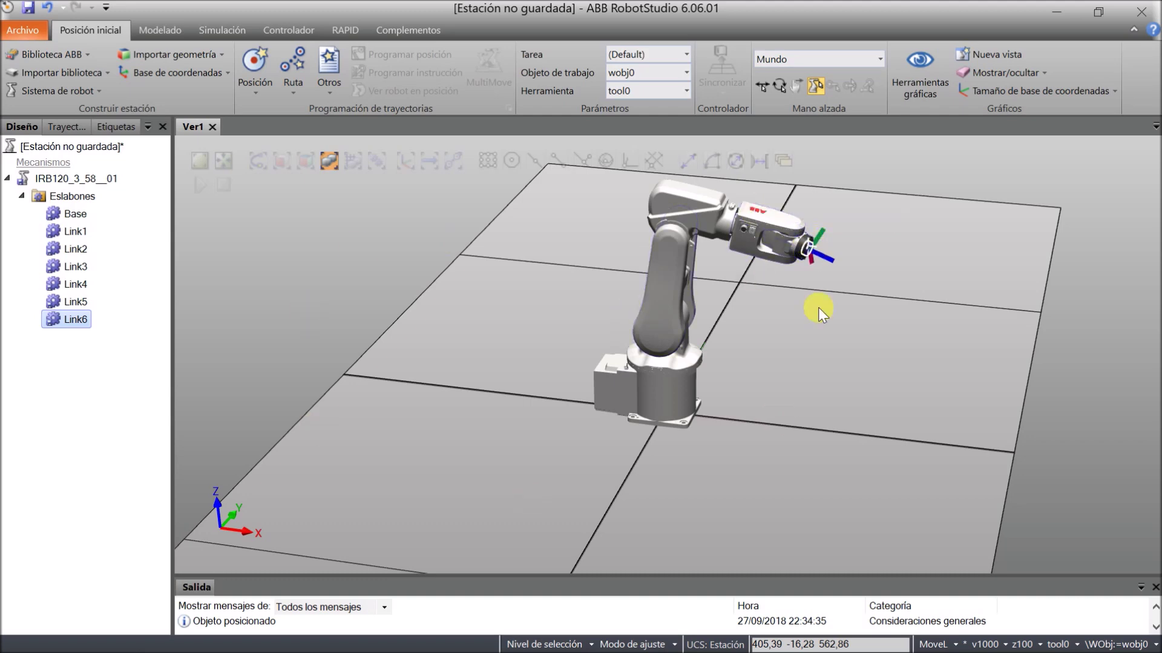
Step: Jog the robot's axes with mechanism joint jog to about J1 1.20, J2 -0.80, J3 2.26, J4 -1.17, J5 28.91 and J6 61.31 degrees
right_click(61, 181)
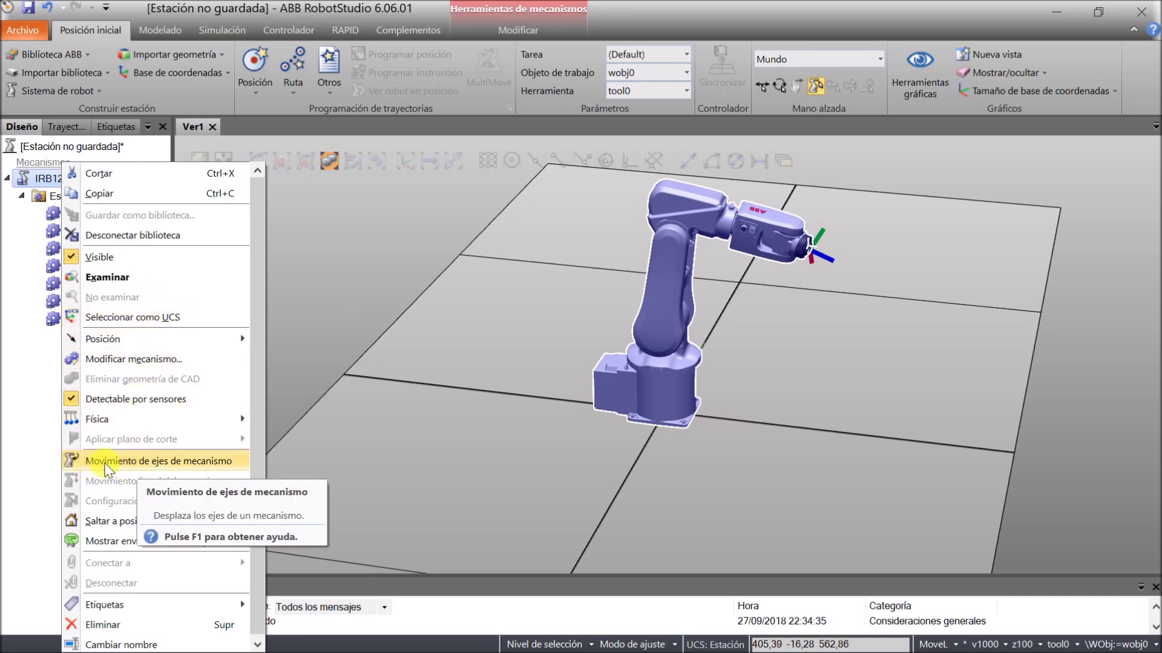
left_click(154, 467)
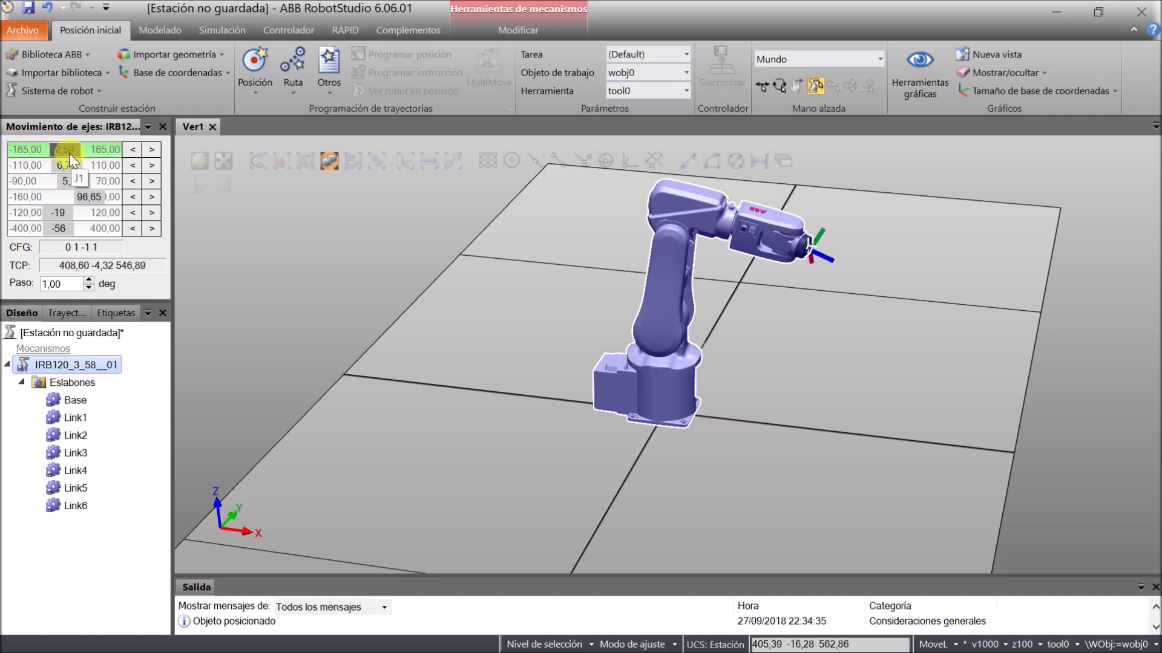
mouse_move(67, 152)
left_mouse_down()
mouse_move(103, 152)
mouse_move(35, 151)
mouse_move(82, 162)
mouse_move(48, 162)
mouse_move(59, 163)
left_mouse_up()
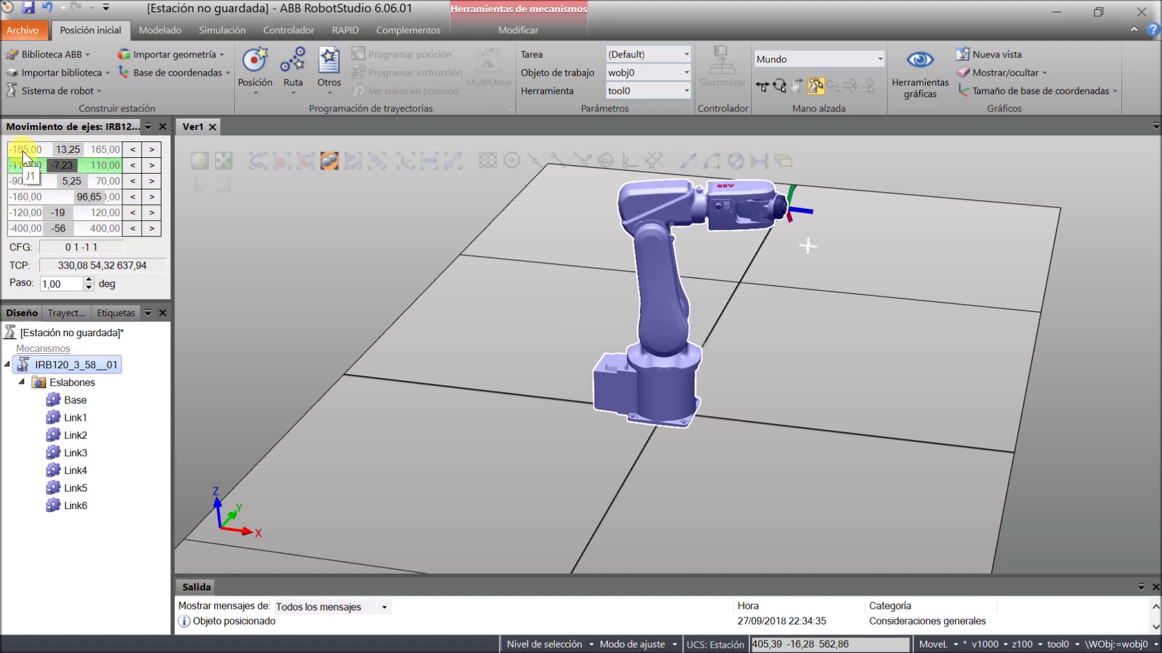
left_click_drag(74, 151, 29, 155)
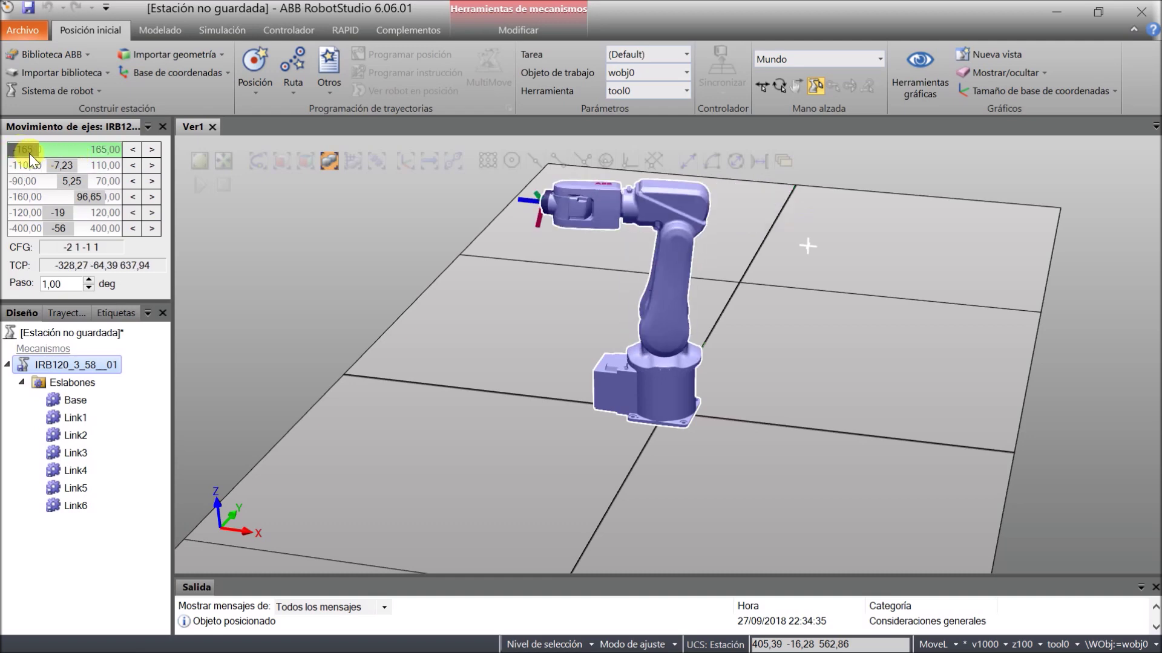
left_click_drag(29, 154, 73, 227)
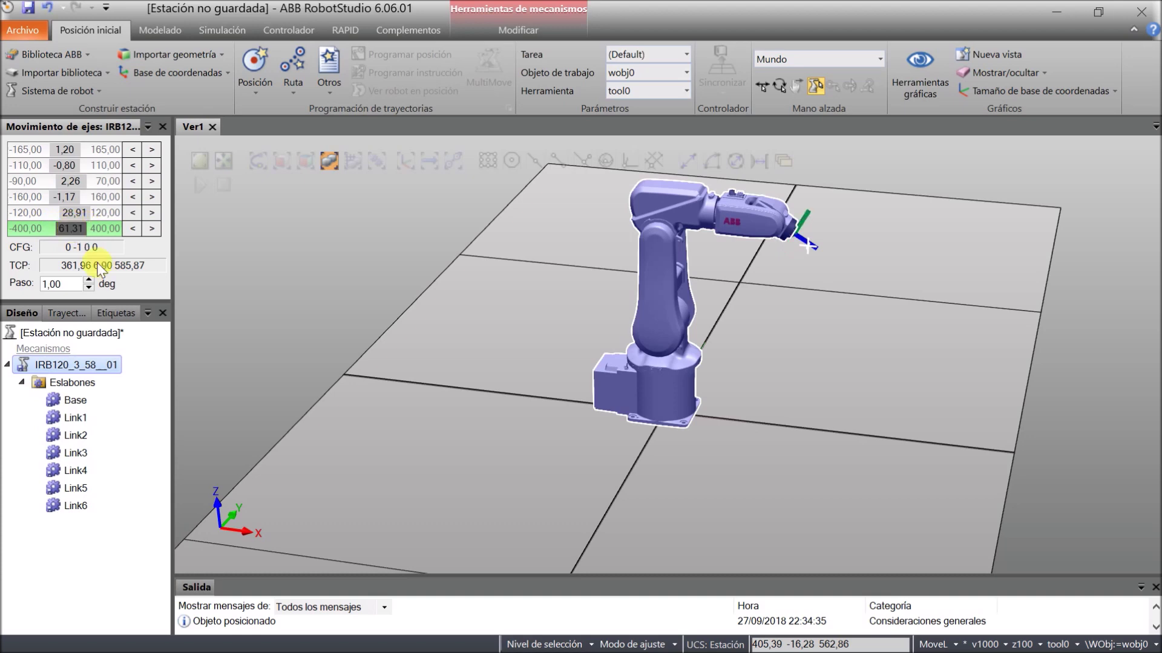
left_click(162, 127)
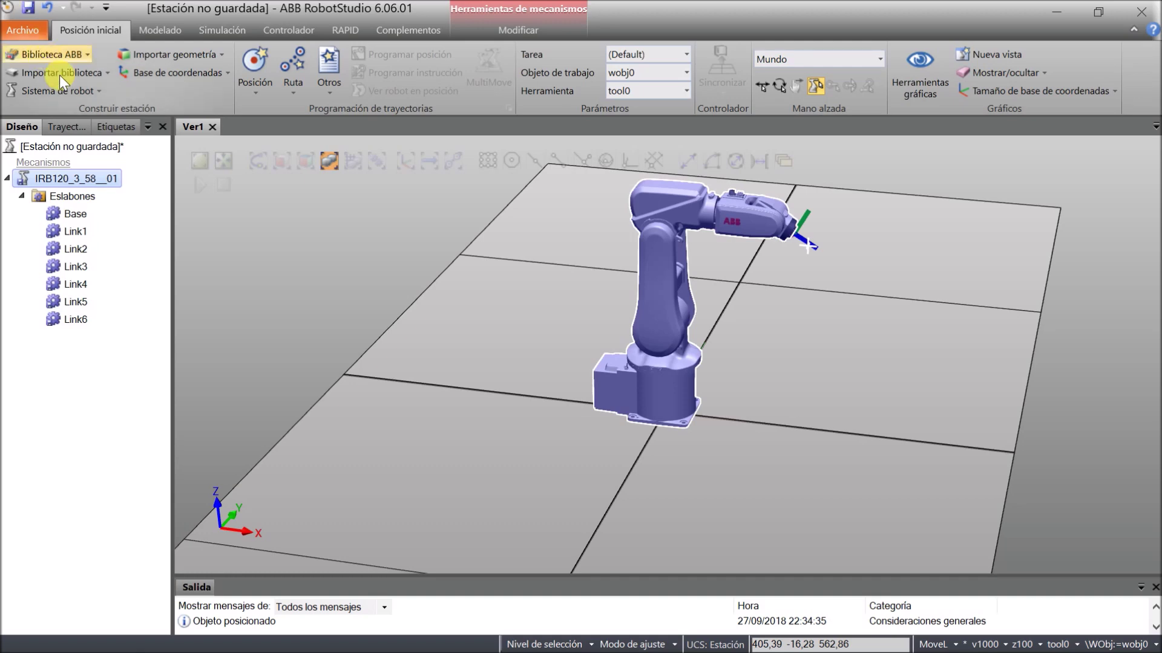
Step: Create the robot system Sistema28 from the layout with RobotWare 6.07.01.00, the IRB120_3_58__01 mechanism and the default options
left_click(99, 90)
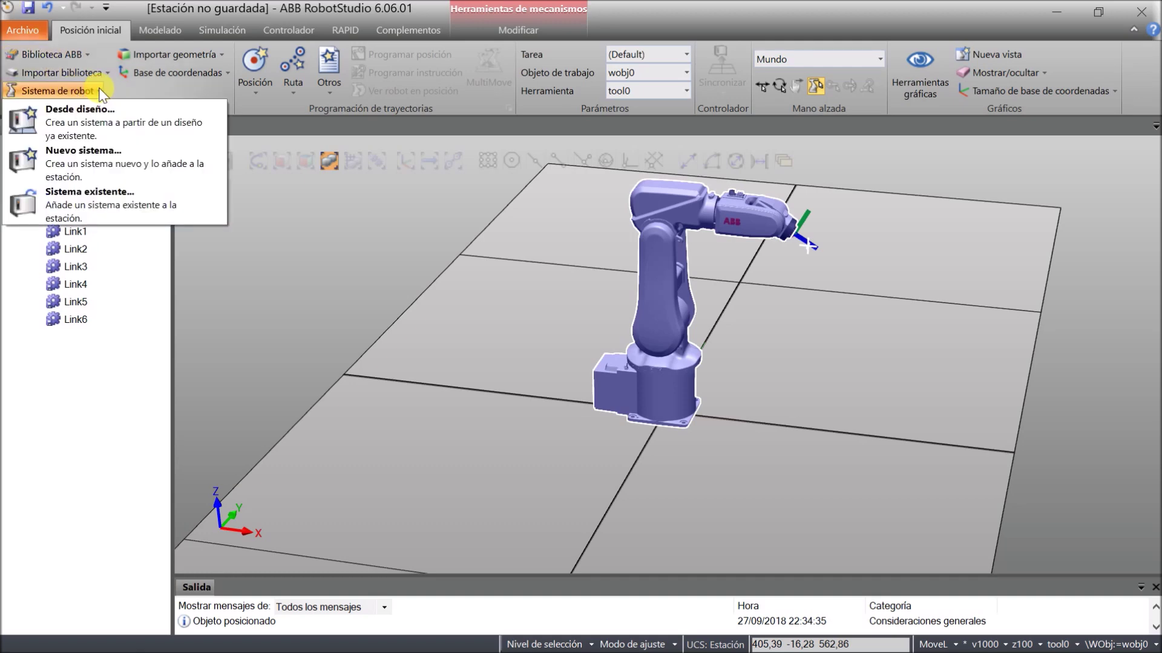
left_click(79, 121)
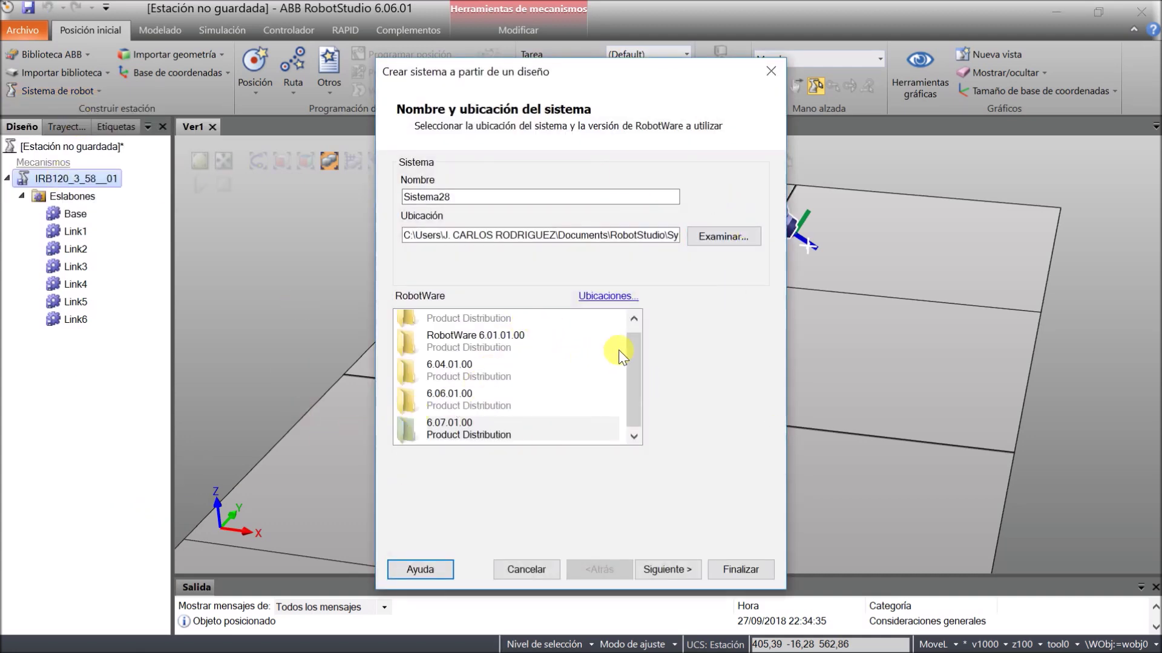
mouse_move(637, 339)
left_mouse_down()
mouse_move(637, 365)
mouse_move(640, 329)
left_mouse_up()
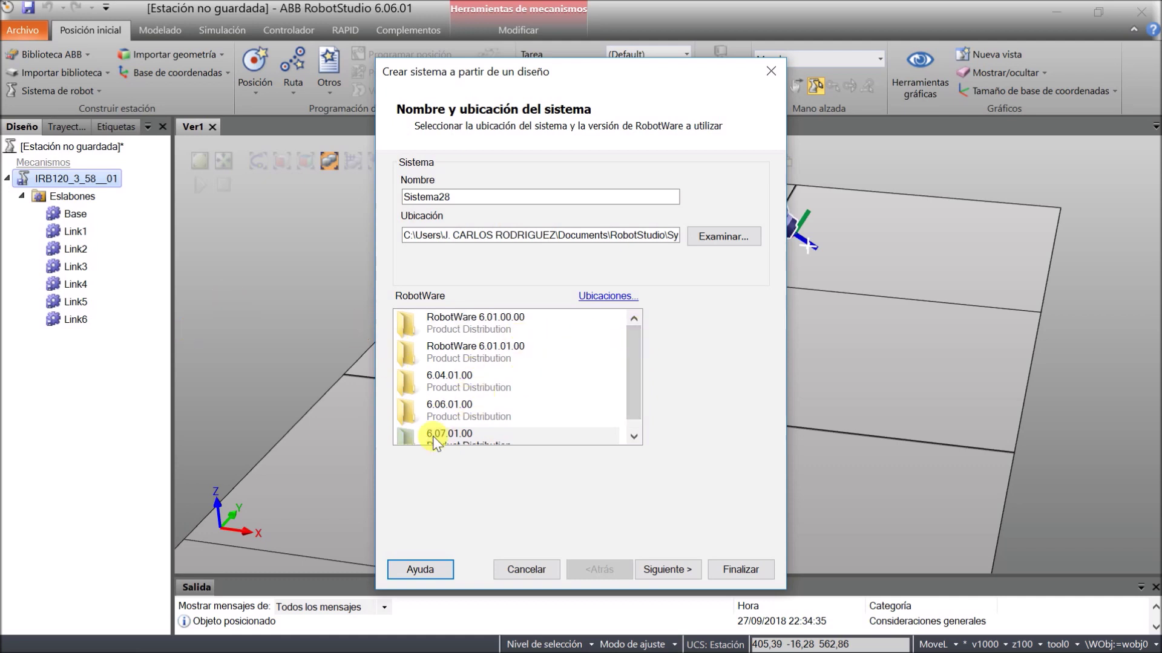
left_click_drag(630, 339, 630, 388)
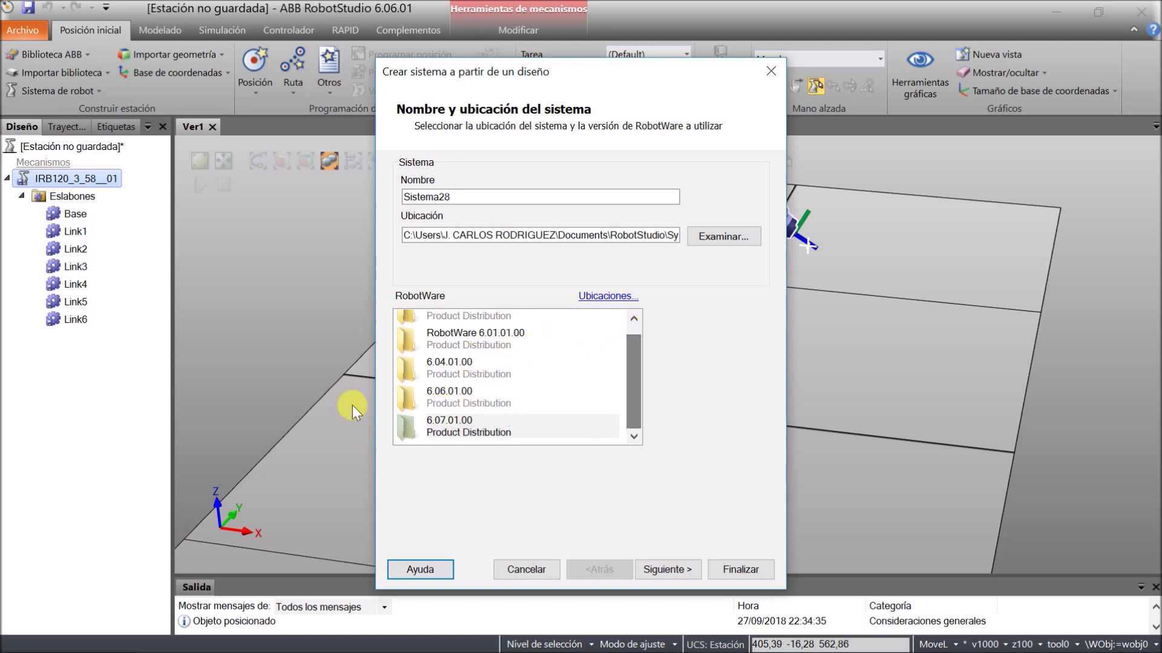
left_click(443, 431)
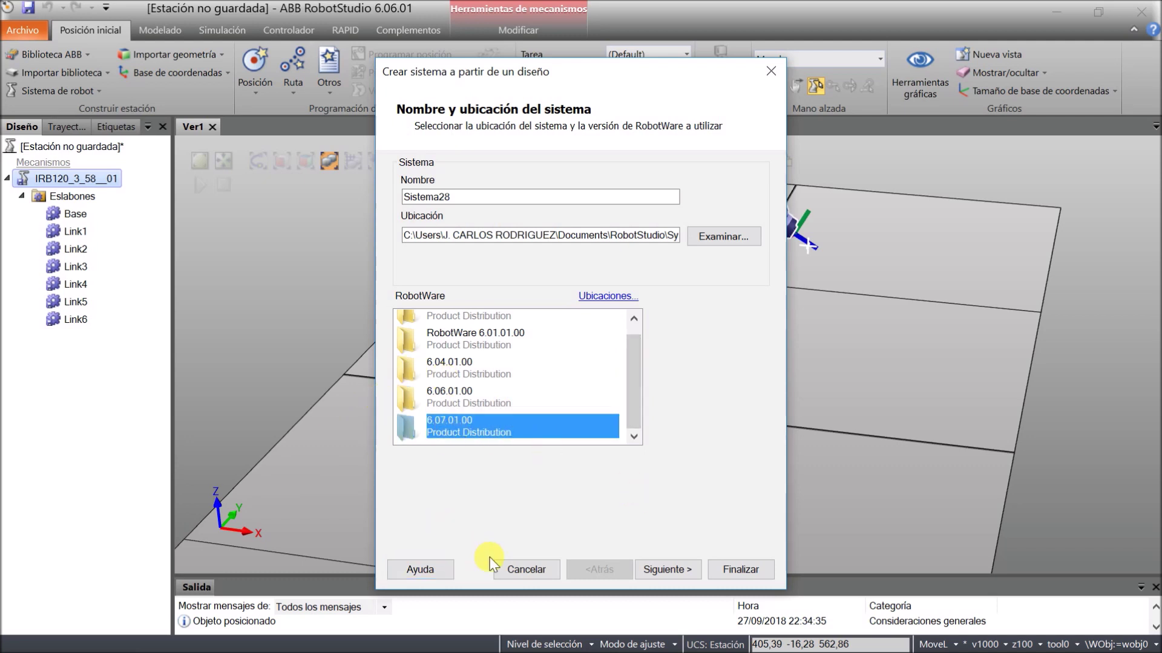
left_click(668, 569)
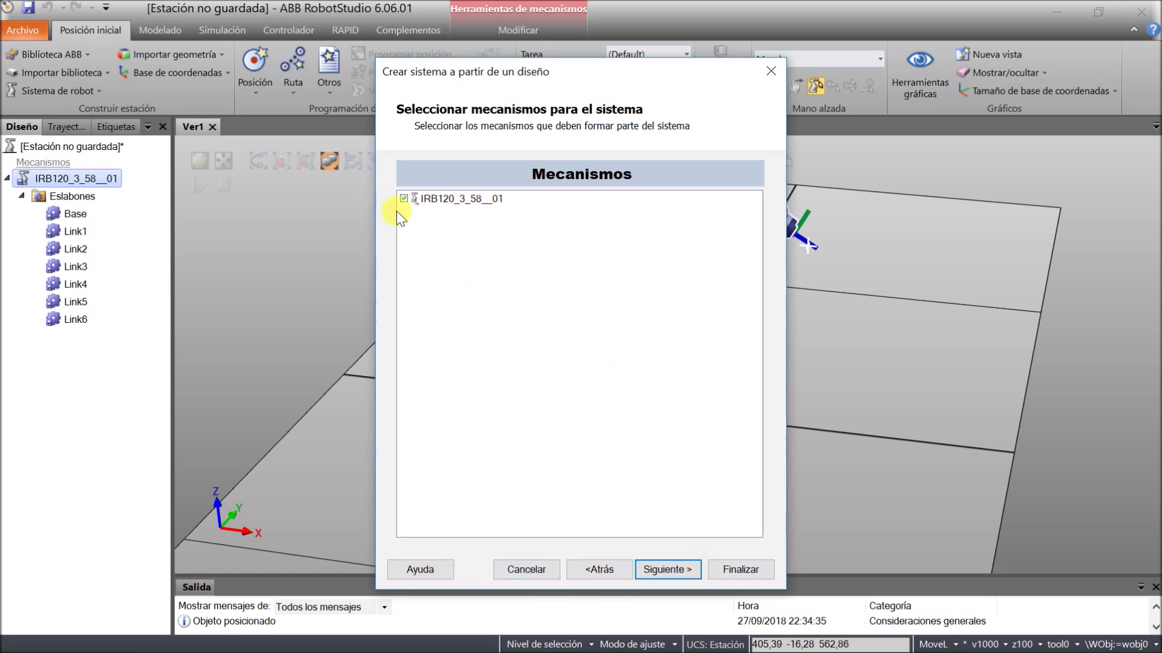
left_click(667, 569)
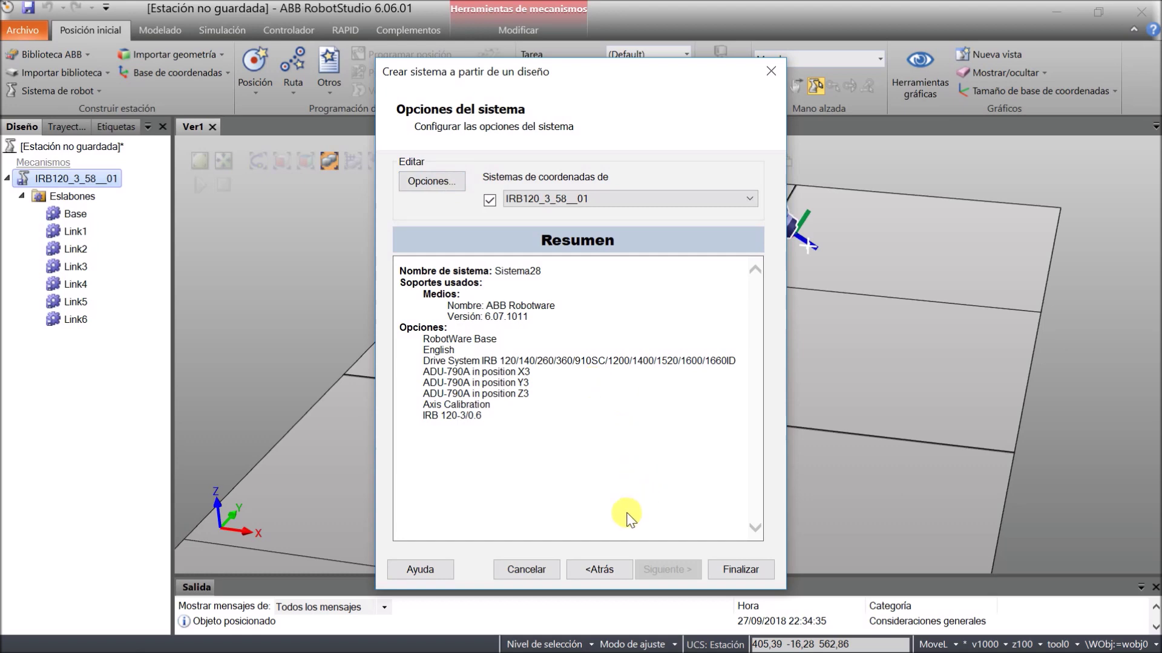
left_click(728, 571)
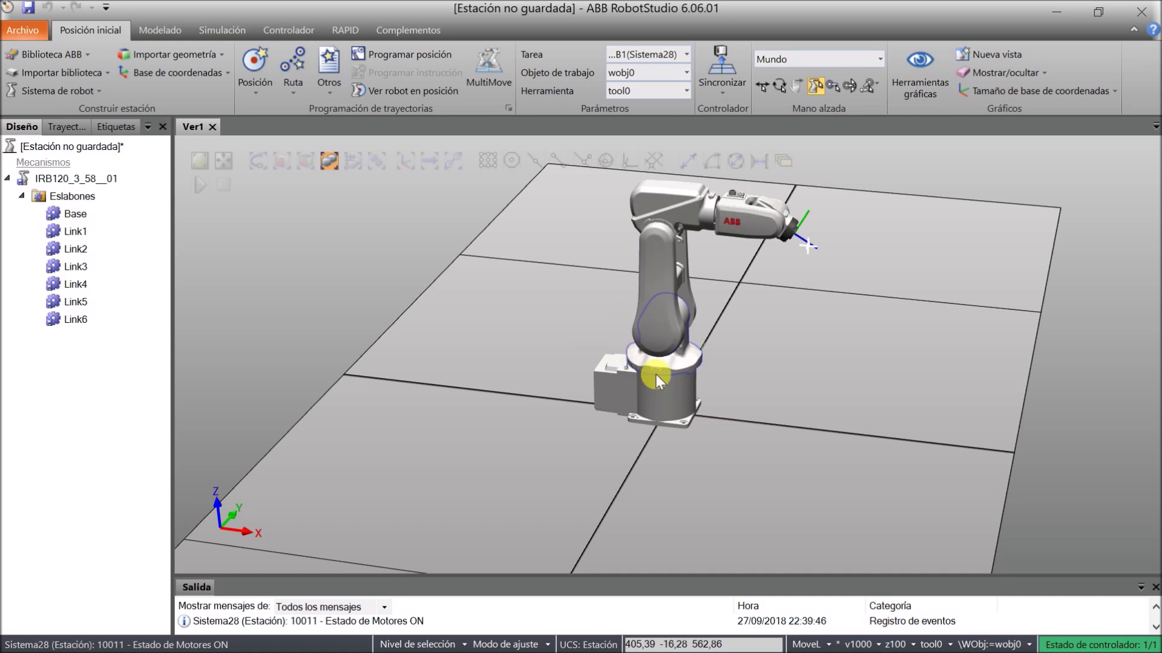
Step: Jog the IRB 120 linearly in world coordinates, moving its tool centre point along the X, Y and Z axes
left_click(835, 85)
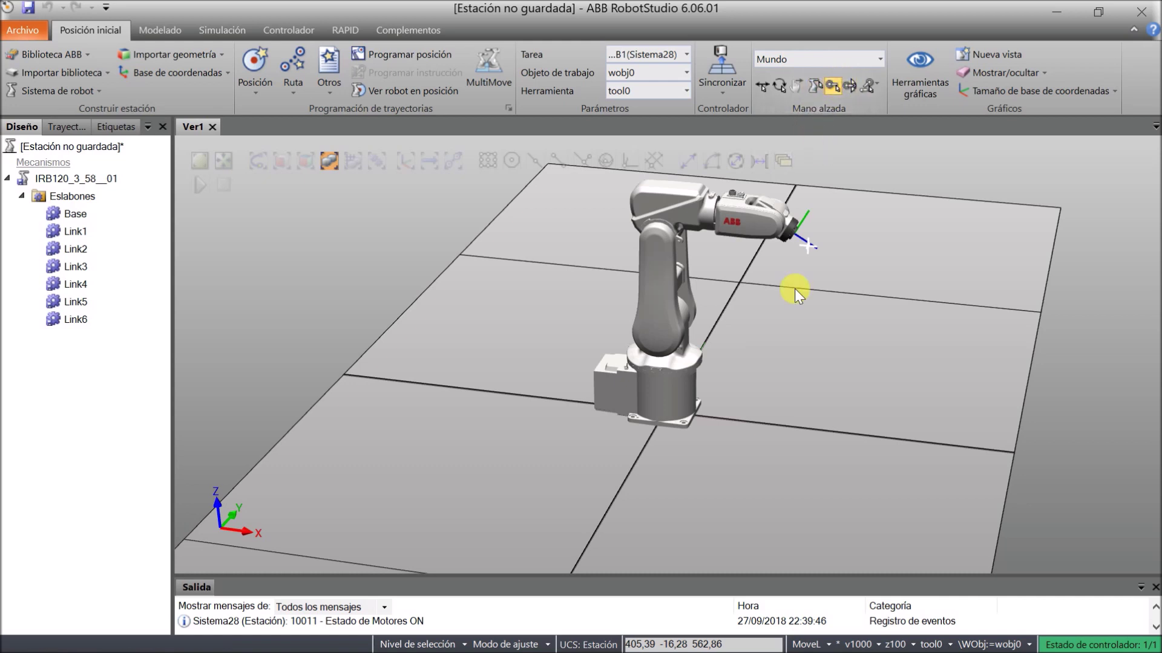
left_click(53, 176)
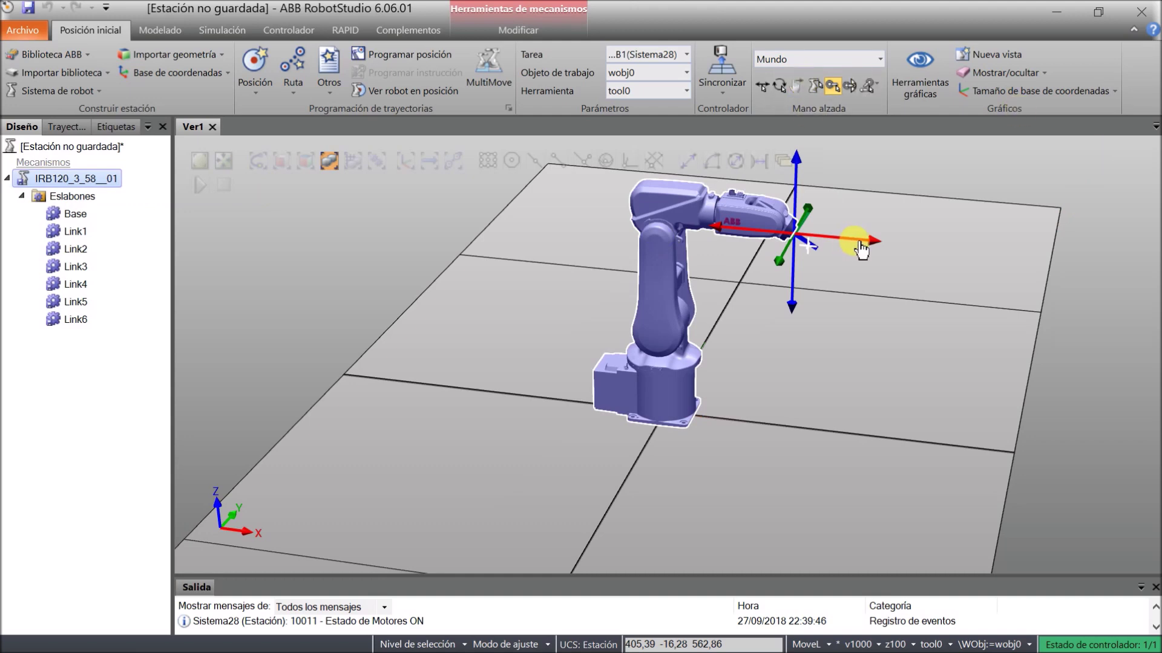
left_click_drag(874, 245, 907, 245)
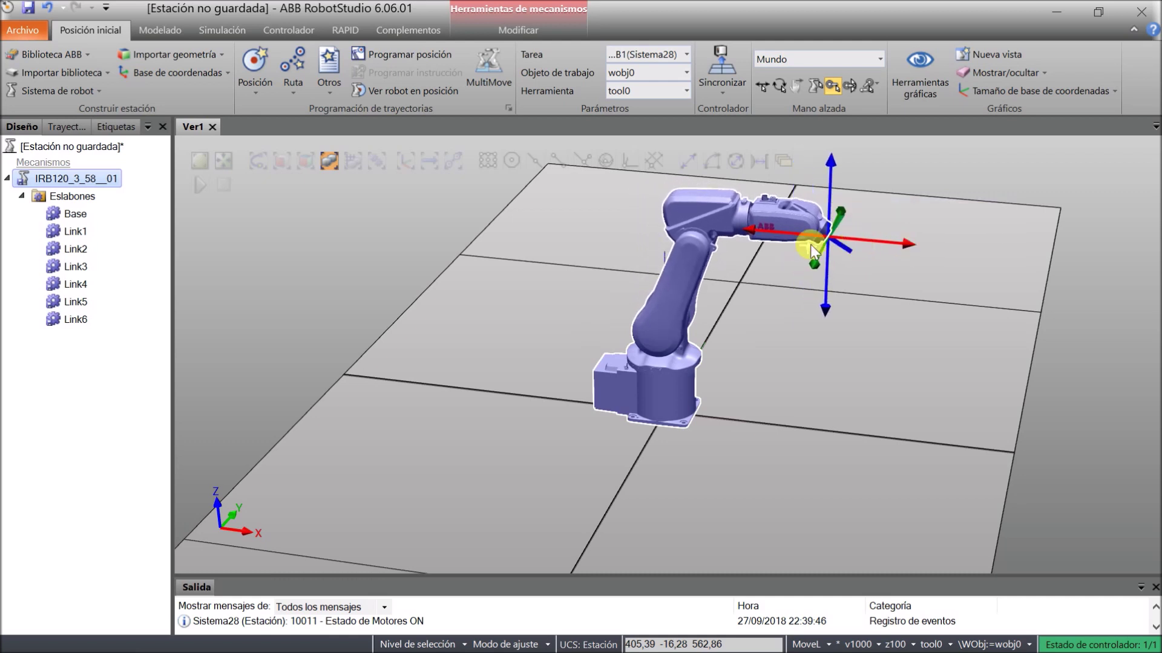
mouse_move(823, 274)
left_mouse_down()
mouse_move(820, 264)
mouse_move(808, 293)
mouse_move(824, 245)
mouse_move(826, 262)
mouse_move(811, 259)
mouse_move(839, 246)
mouse_move(811, 265)
left_mouse_up()
left_click_drag(818, 308, 827, 332)
Step: Reorient the robot's wrist around its tool centre point about the world Z and X axes, and leave reorient jogging
left_click(850, 87)
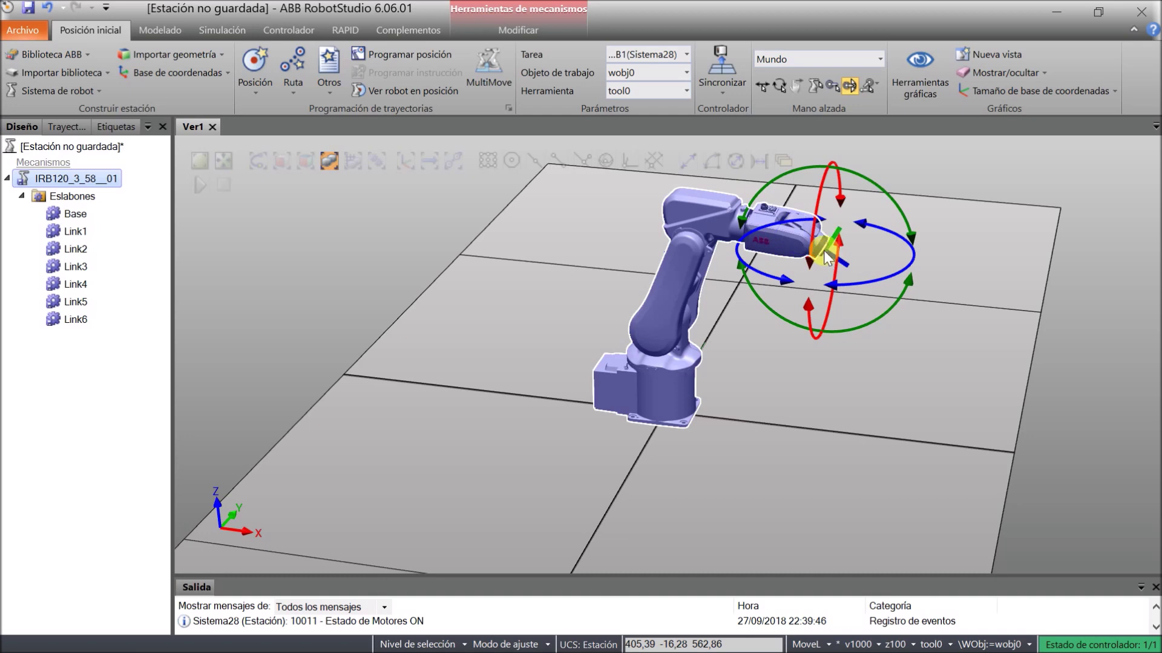
left_click_drag(862, 291, 829, 274)
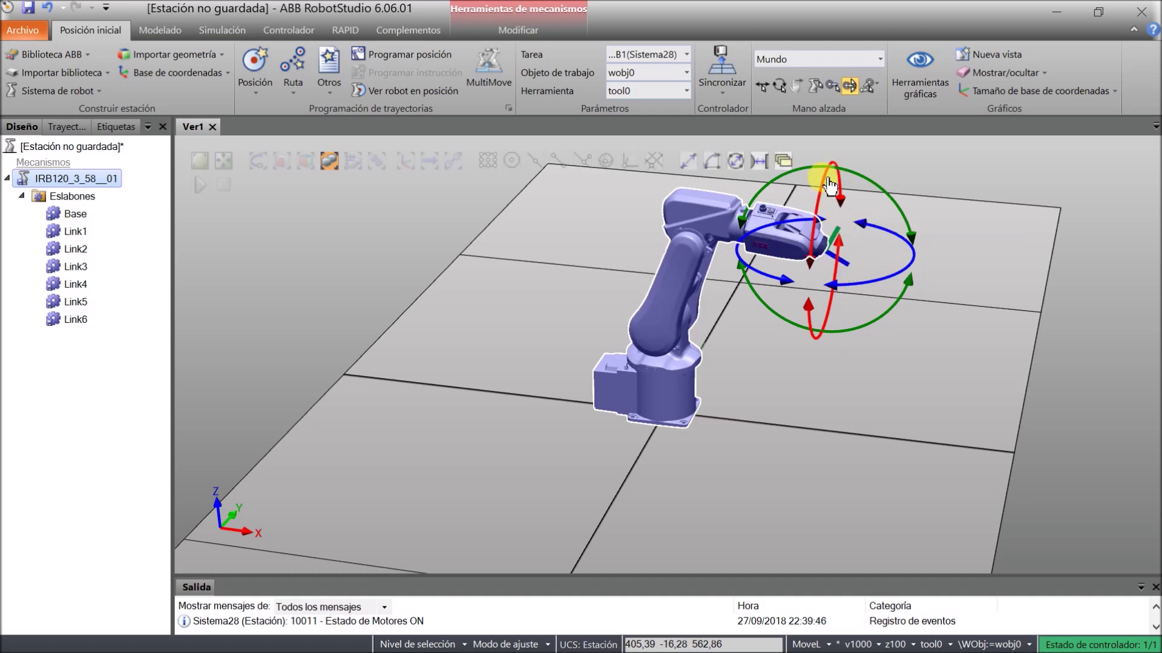
mouse_move(832, 185)
left_mouse_down()
mouse_move(838, 177)
mouse_move(837, 187)
left_mouse_up()
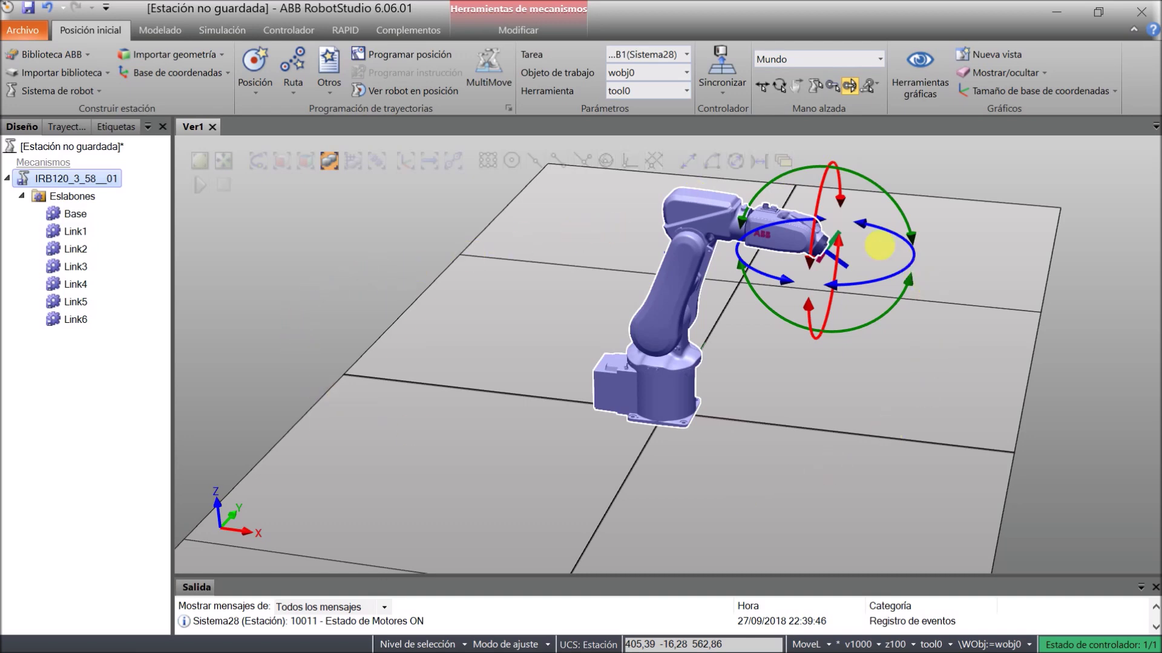
left_click(845, 92)
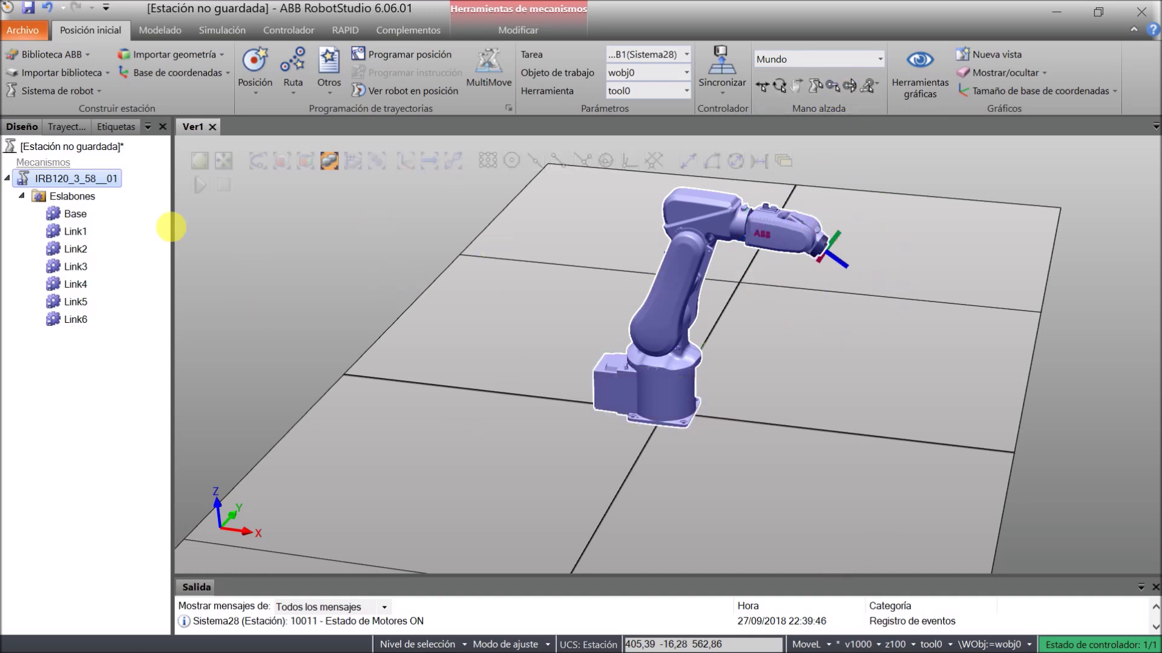
Step: Import the myTool training object from the equipment library into the station
left_click(85, 54)
left_click(88, 58)
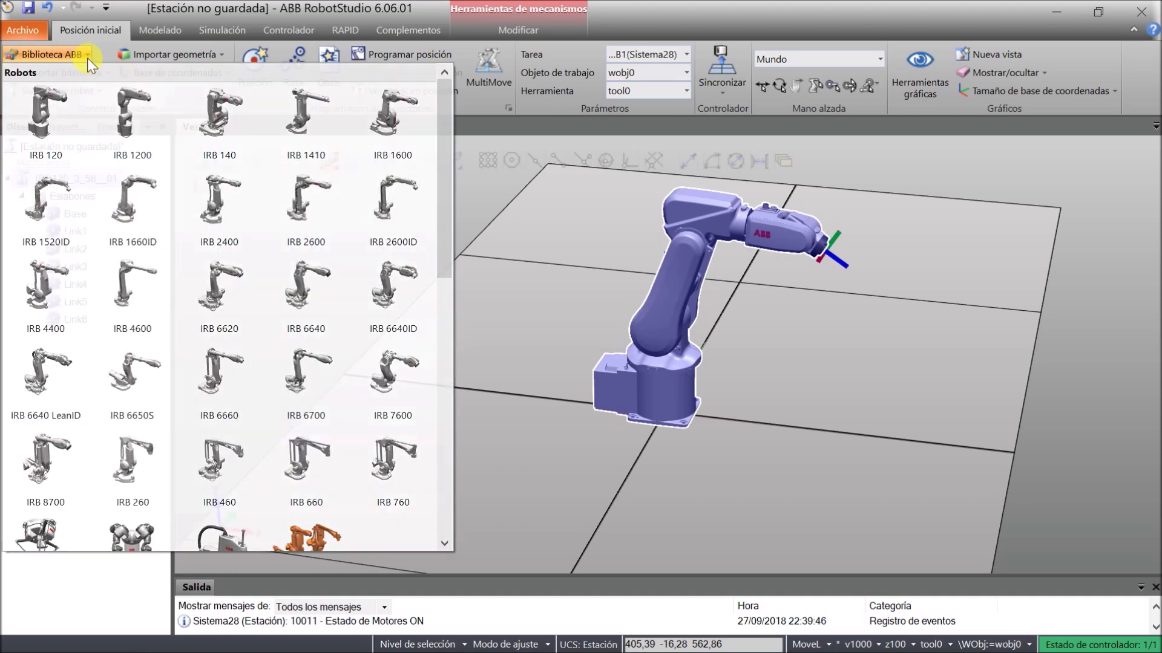
left_click(107, 71)
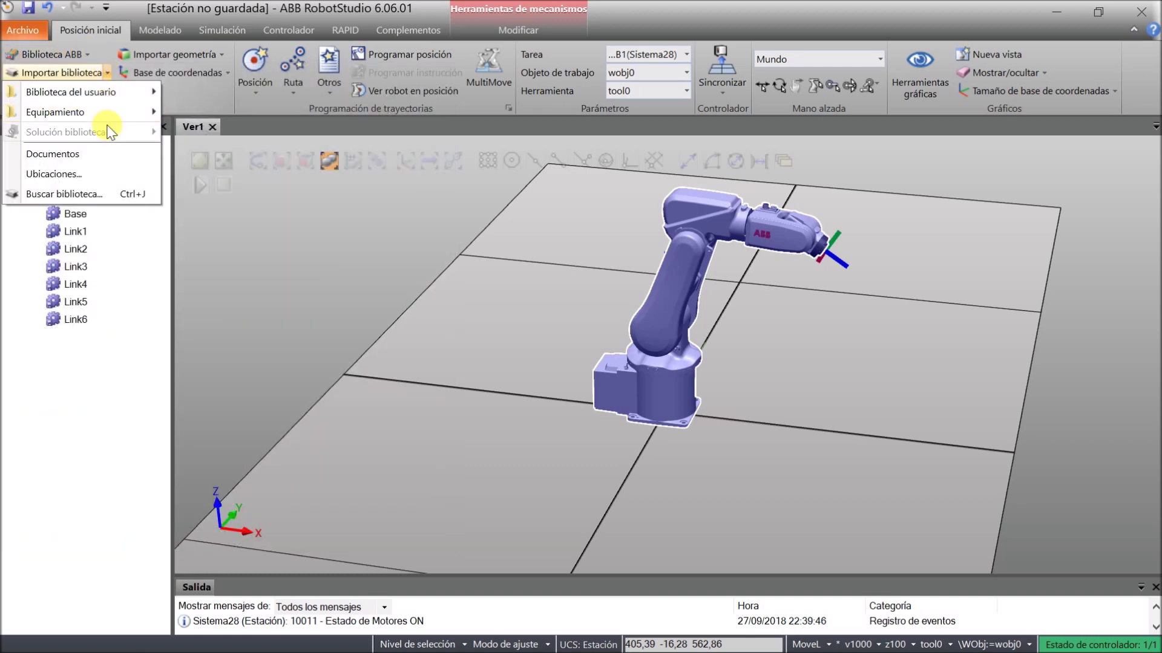
mouse_move(108, 114)
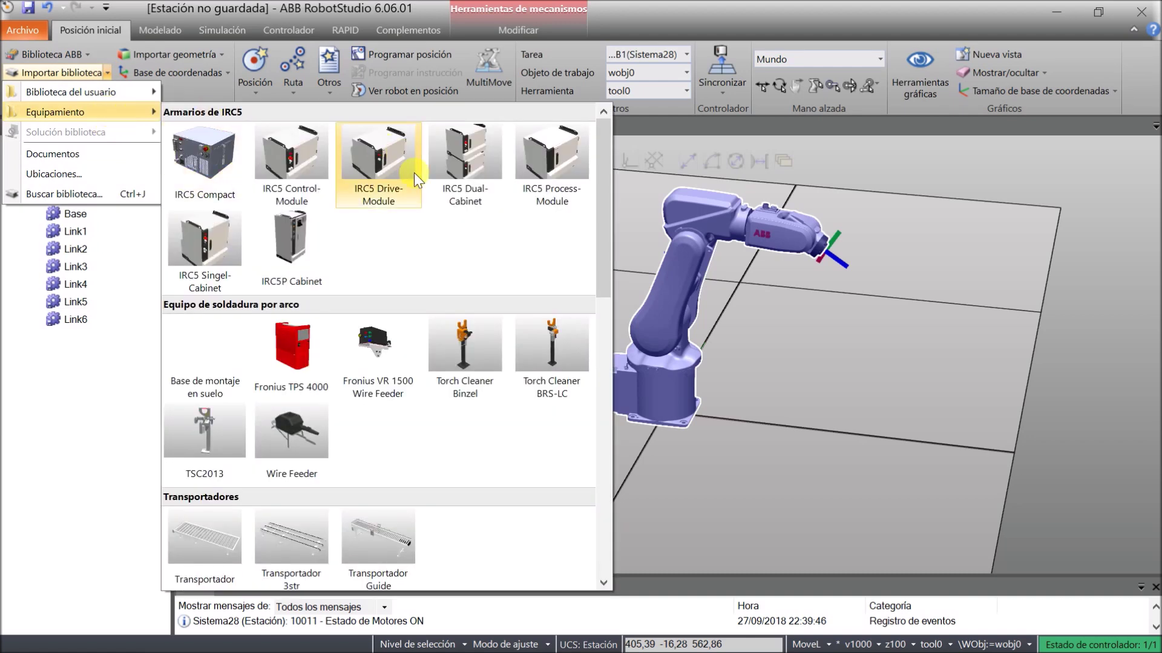
scroll(425, 191, "down", 5)
scroll(423, 190, "down", 5)
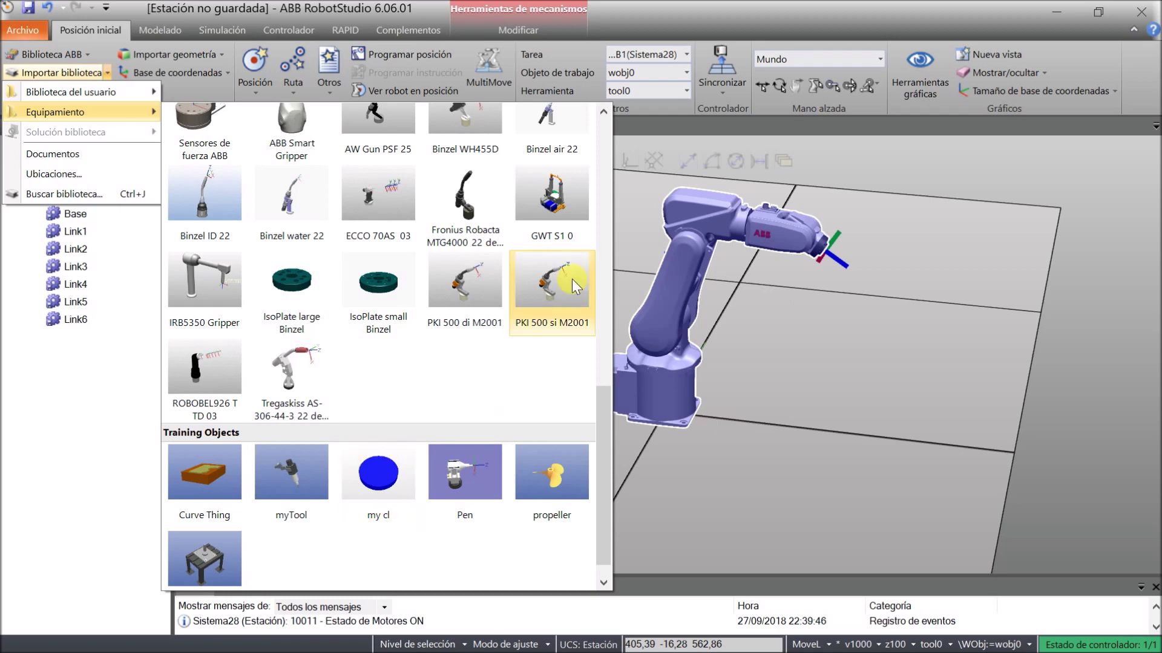
scroll(572, 284, "down", 2)
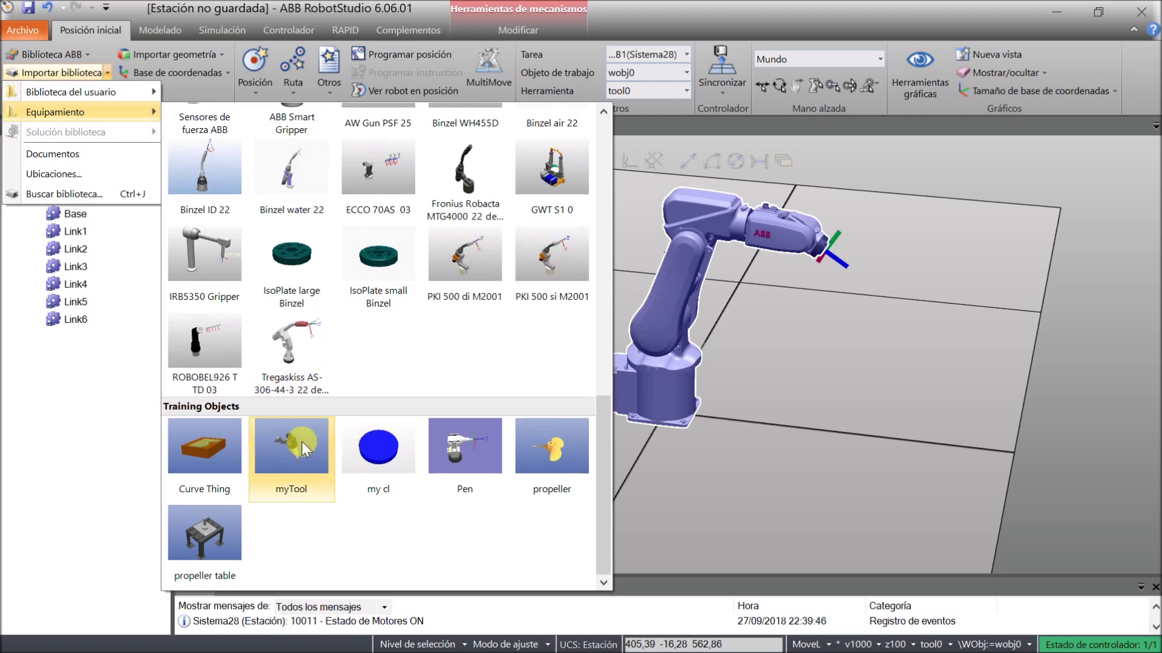
left_click(285, 450)
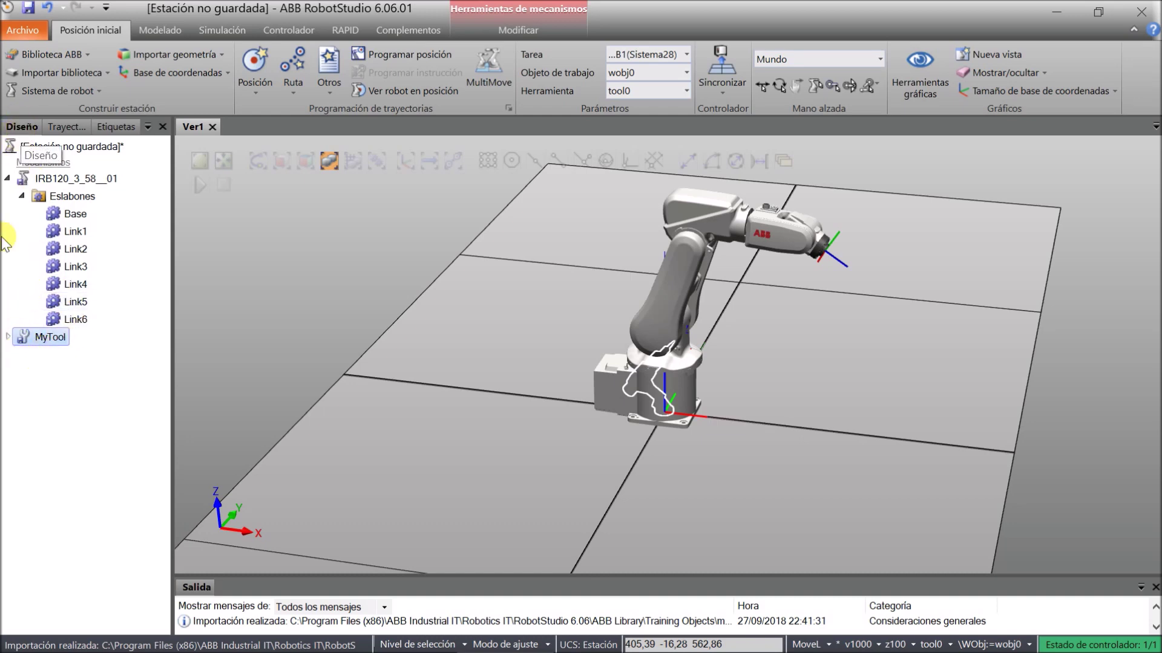
Step: Check the links of MyTool, and attach the tool to the IRB120_3_58__01 robot with its position updated
left_click(7, 337)
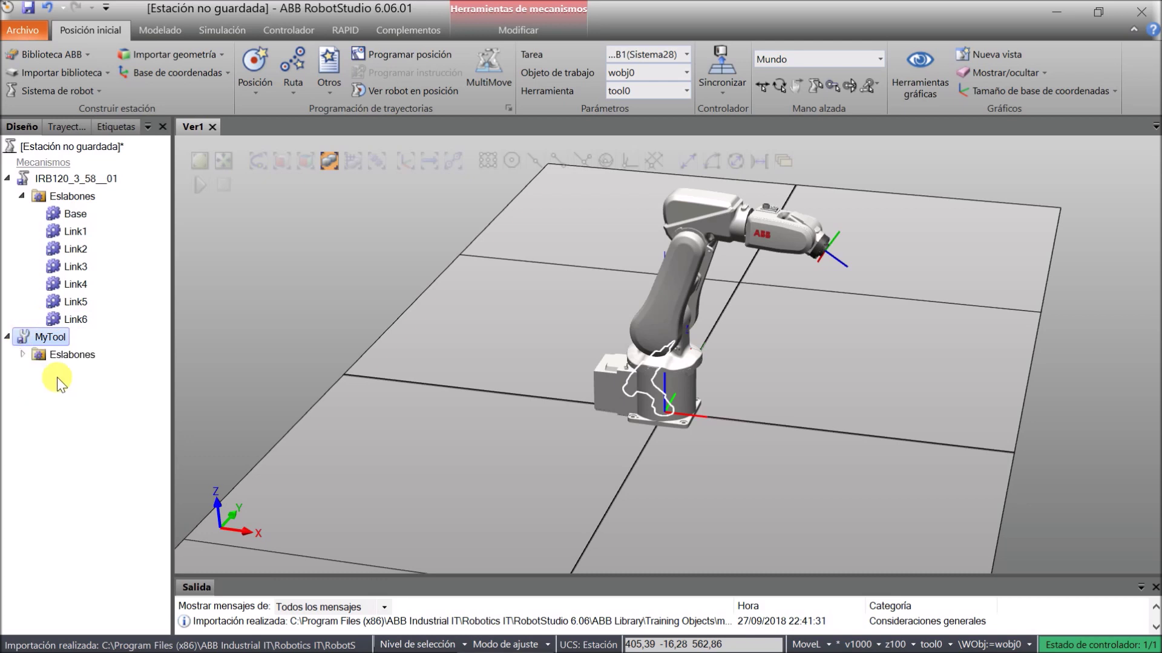
left_click(25, 355)
left_click(24, 355)
left_click(7, 336)
left_click_drag(31, 332, 56, 183)
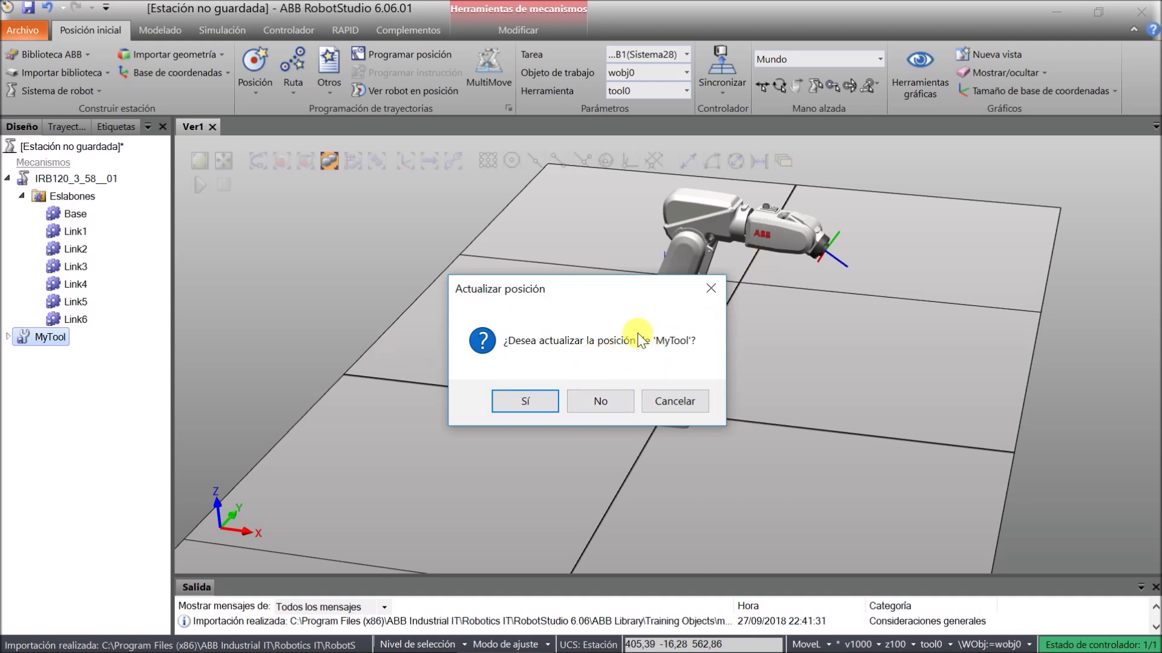
left_click(535, 407)
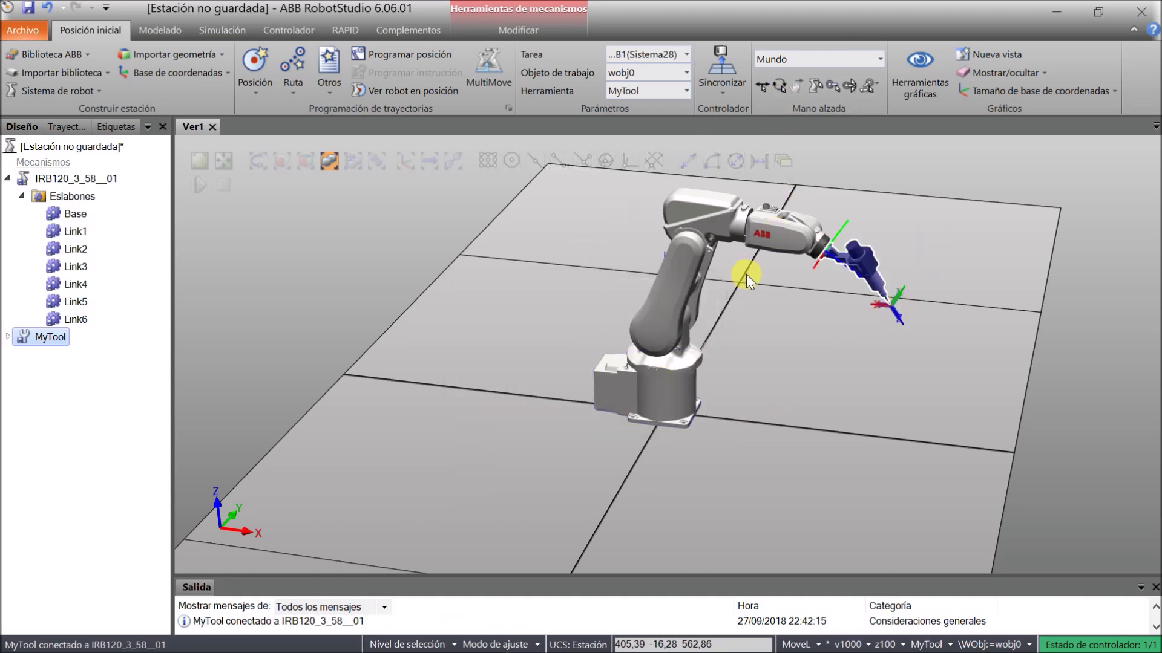
Step: Display the reorientation rings at MyTool's tip, and turn the tool by jogging the robot's flange joint freehand
left_click_drag(796, 259, 759, 260, "ctrl+shift")
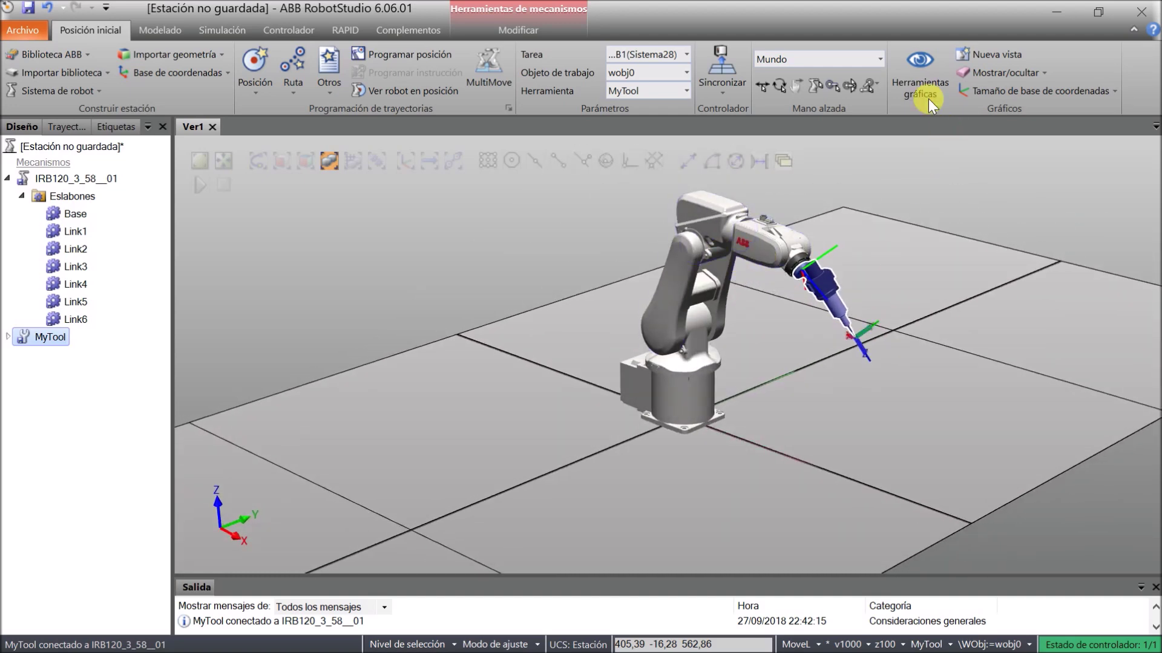
left_click(849, 85)
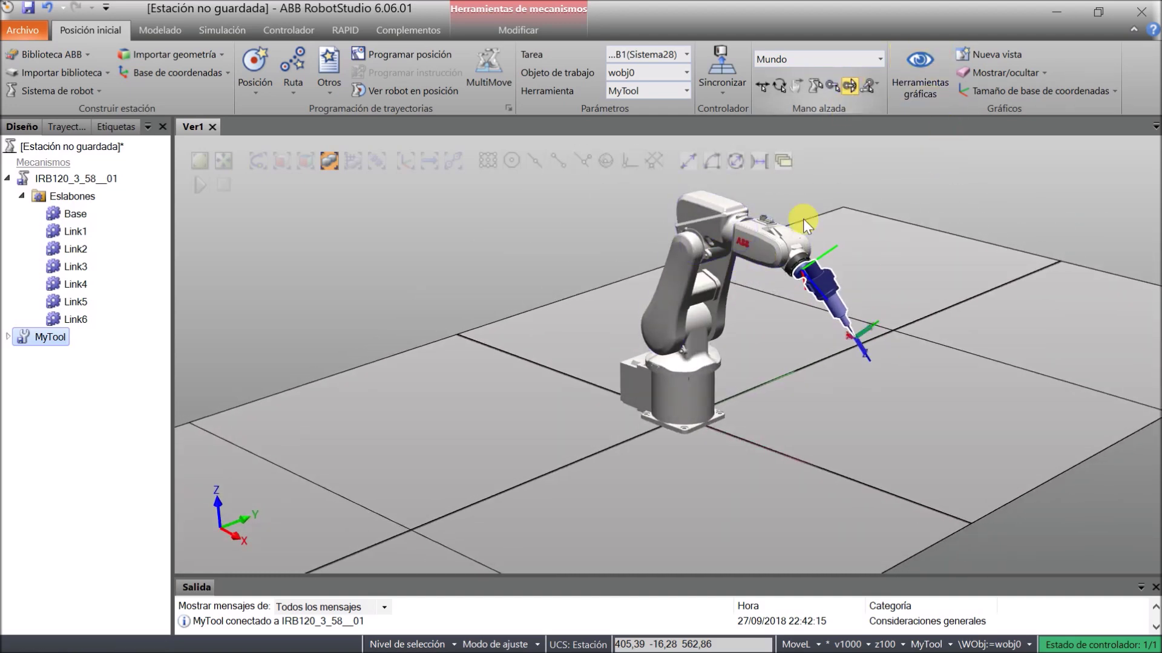
left_click(797, 270)
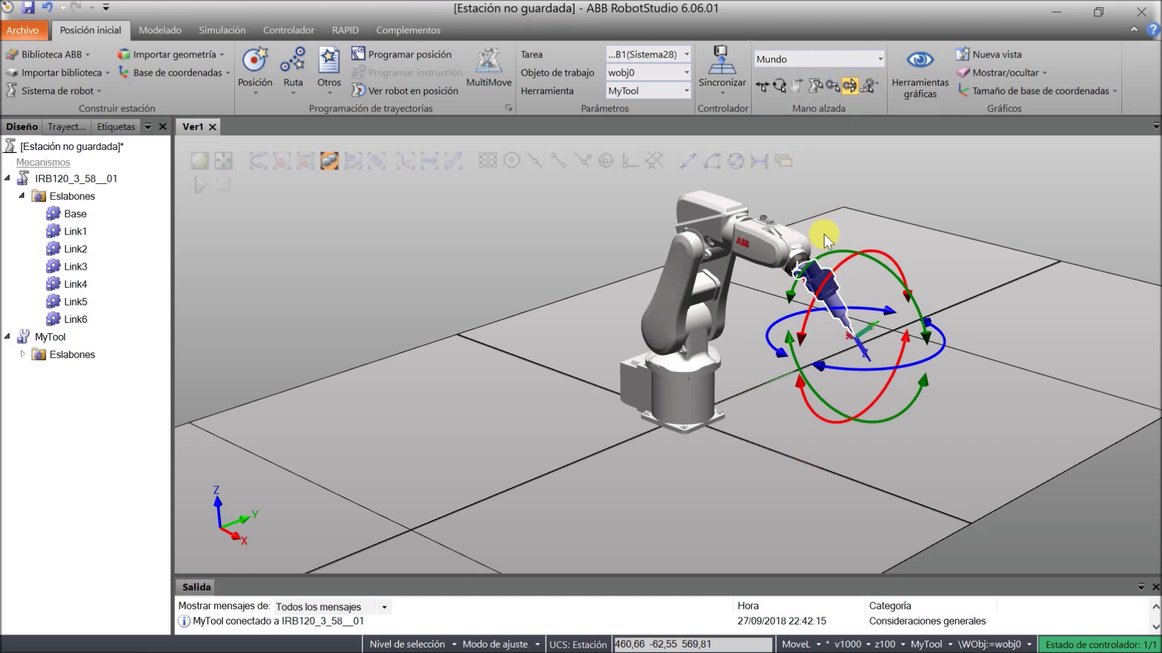
left_click(812, 86)
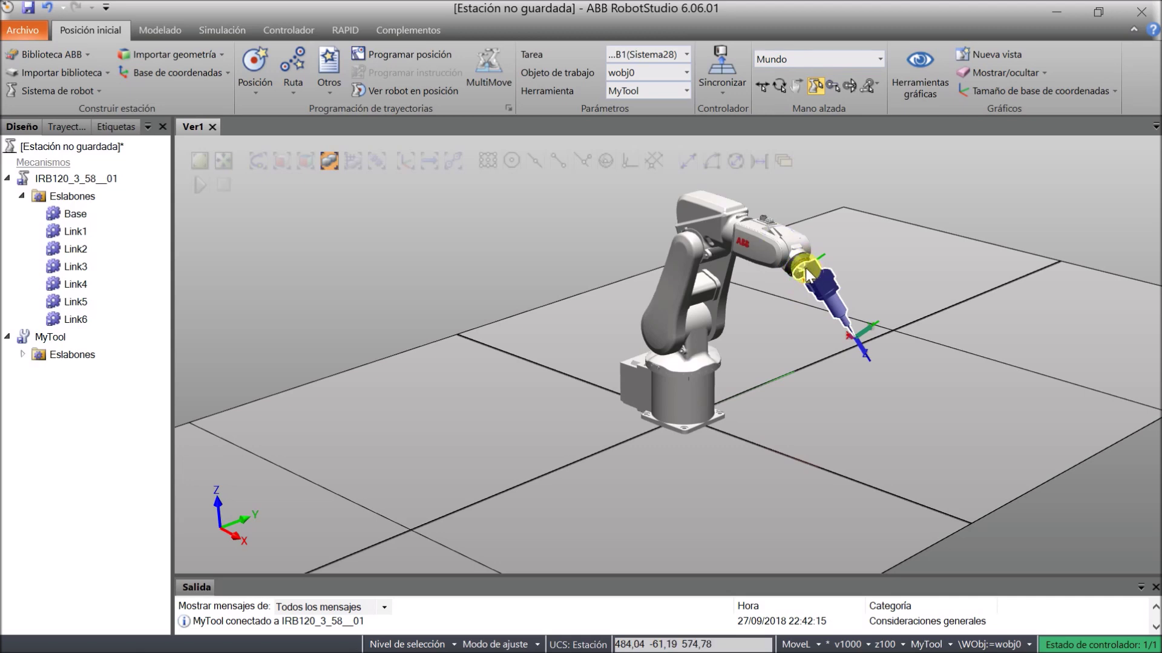
mouse_move(807, 273)
left_mouse_down()
mouse_move(800, 265)
mouse_move(814, 269)
left_mouse_up()
left_click(786, 332)
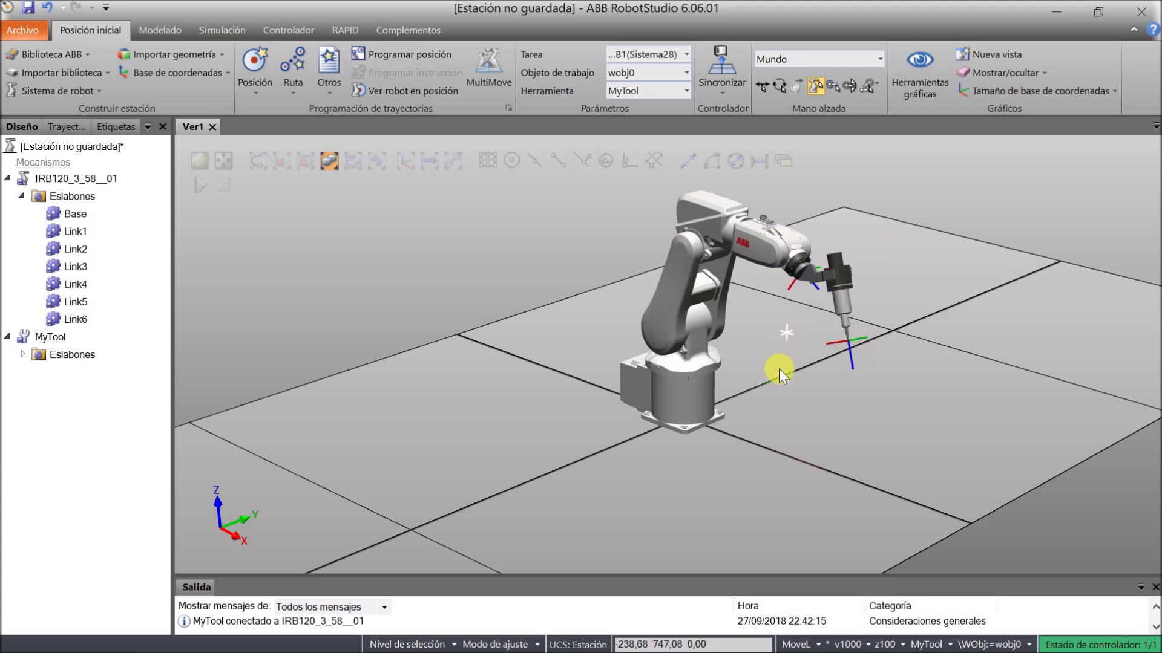
mouse_move(685, 392)
left_mouse_down("ctrl+shift")
mouse_move(700, 408)
mouse_move(741, 410)
mouse_move(695, 398)
left_mouse_up("ctrl+shift")
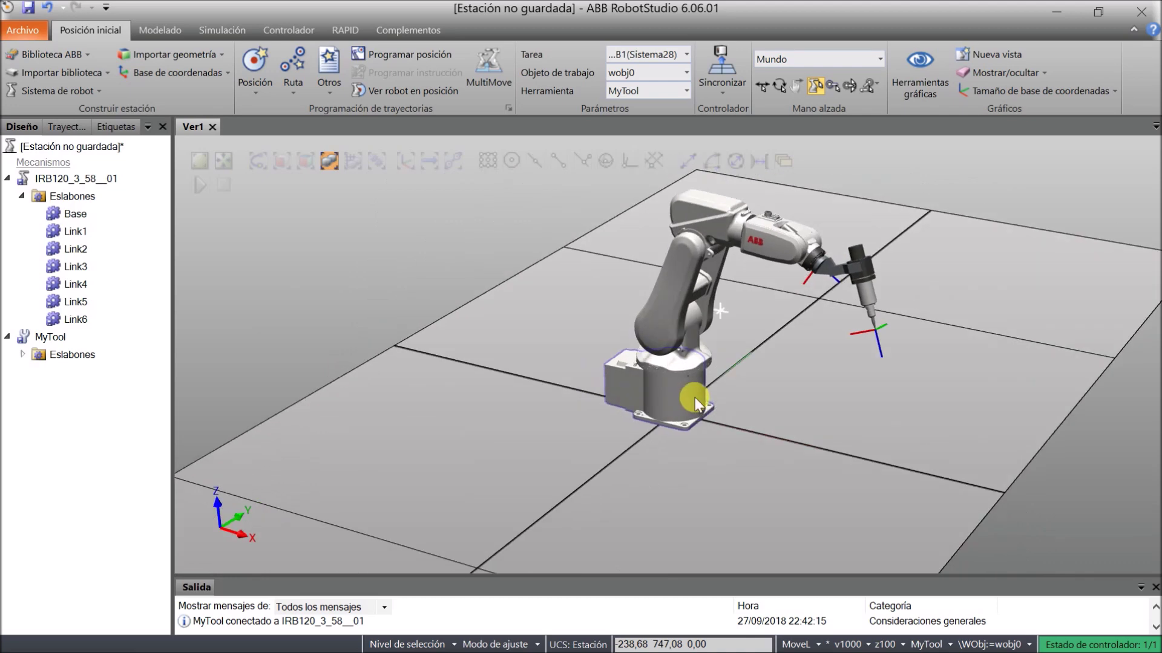